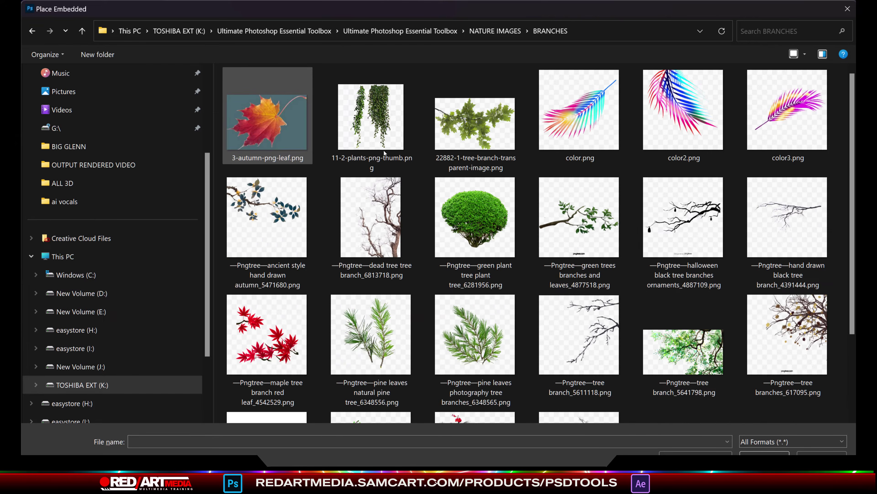
Step: Place the palm leaves image from the TREES folder onto the black canvas
scroll(691, 224, "down", 2)
scroll(691, 224, "up", 2)
left_click(508, 32)
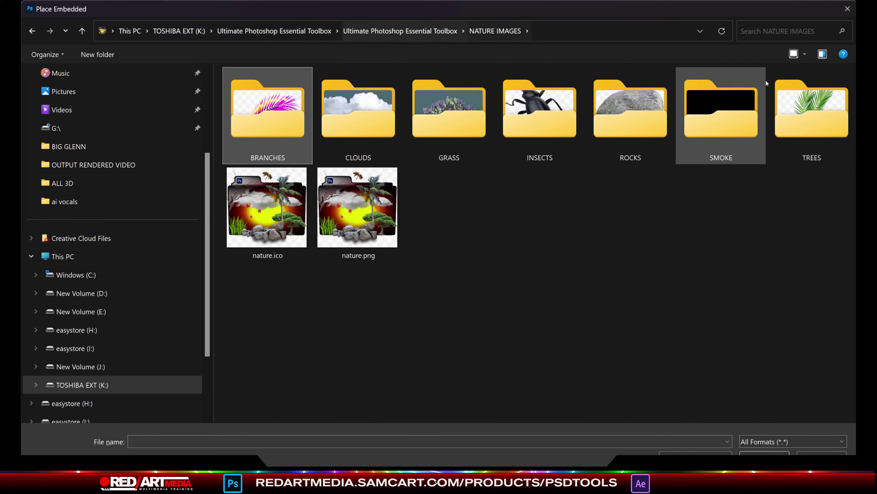
double_click(812, 107)
scroll(821, 272, "down", 5)
double_click(563, 352)
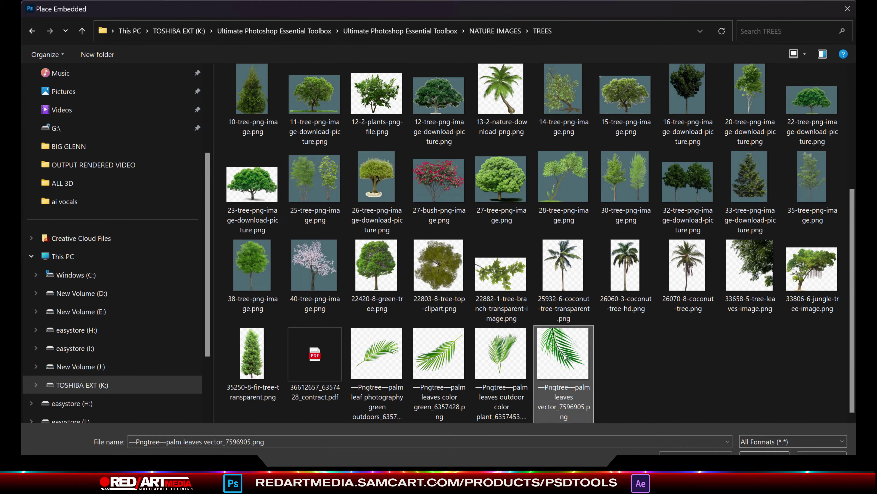
key("Return")
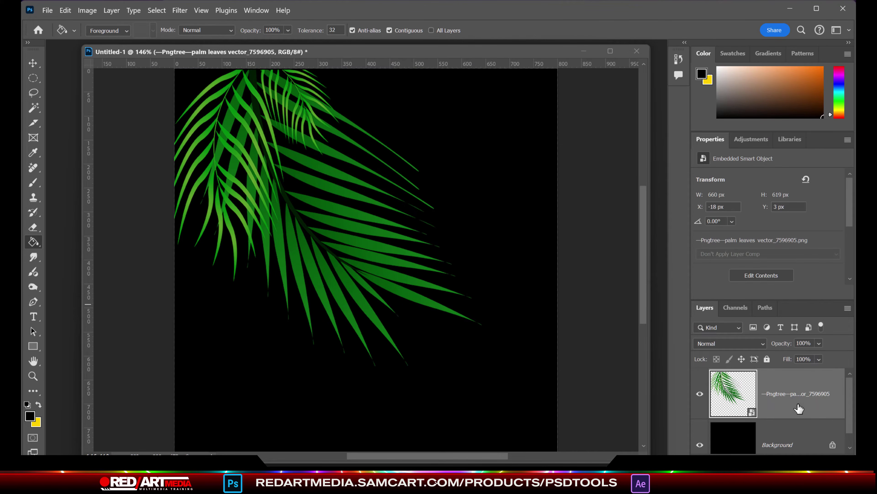
Step: Duplicate the palm leaves and rotate a copy nearly upside down to spread the leaves
left_click_drag(268, 140, 262, 120)
key("ctrl+j")
left_click_drag(263, 120, 262, 120)
left_click(502, 376)
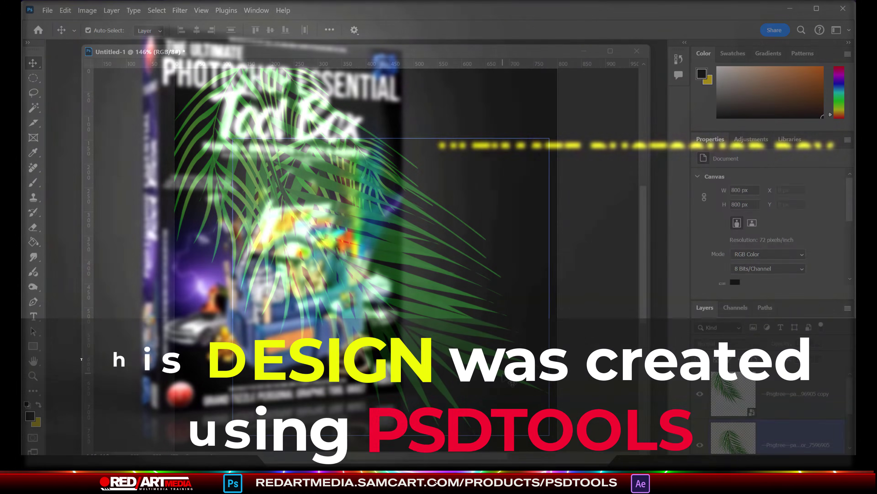
key("ctrl+t")
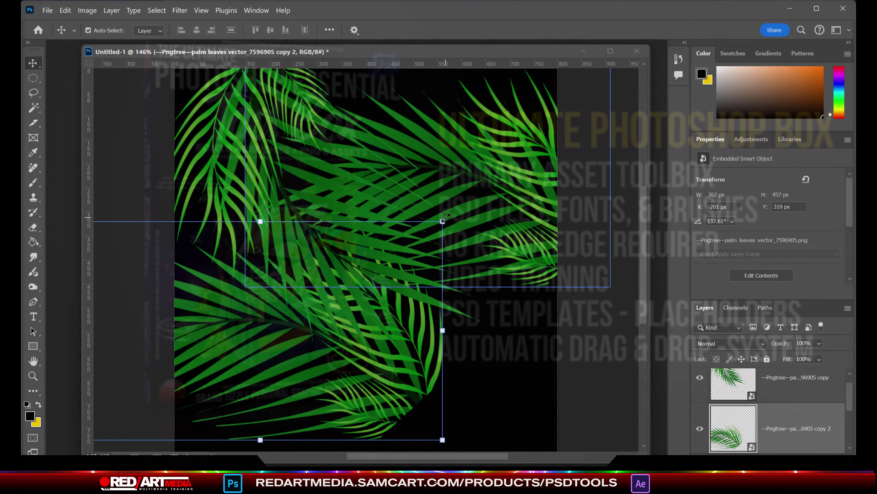
left_click_drag(446, 401, 480, 349)
Step: Start Place Embedded and show the Ultimate Photoshop Essential Toolbox folder as extra-large icons
left_click(47, 10)
left_click(69, 237)
left_click(366, 31)
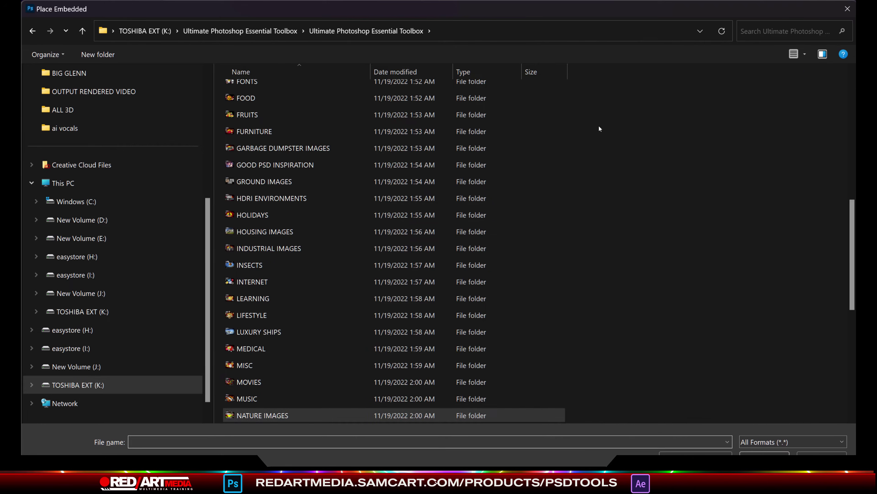
left_click(805, 54)
left_click(741, 125)
Step: Browse into the VIXENS folder and select the 1_AI_GAL003.png image
double_click(372, 109)
left_click(401, 31)
left_click_drag(852, 96, 848, 332)
double_click(579, 250)
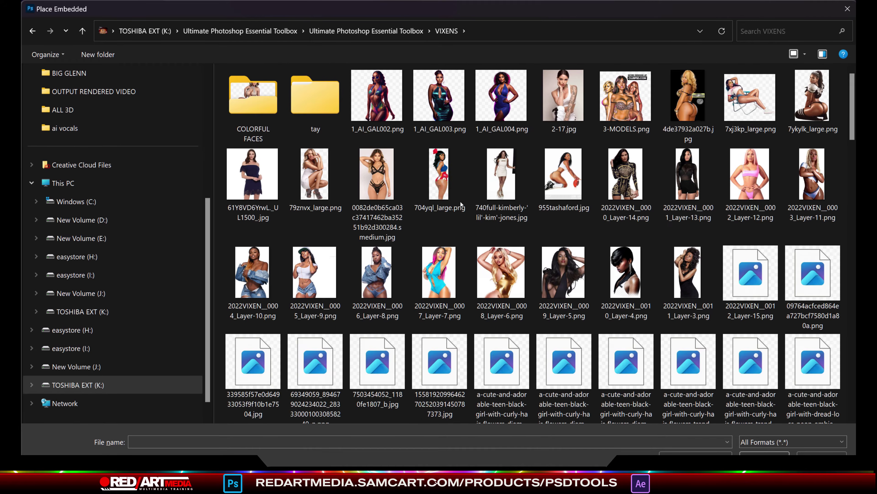
left_click(444, 101)
left_click_drag(851, 104, 855, 150)
Step: Place the color3 portrait and stack the palm leaf layers below and above it
double_click(812, 298)
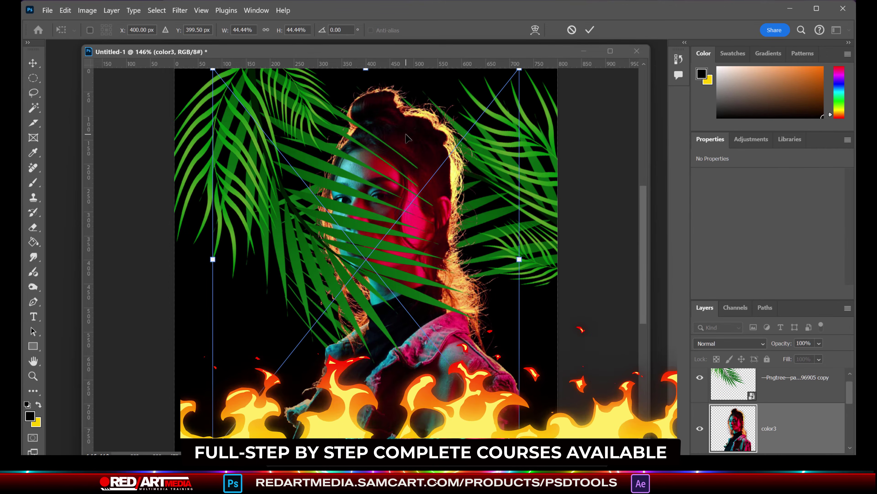
left_click_drag(406, 138, 386, 118)
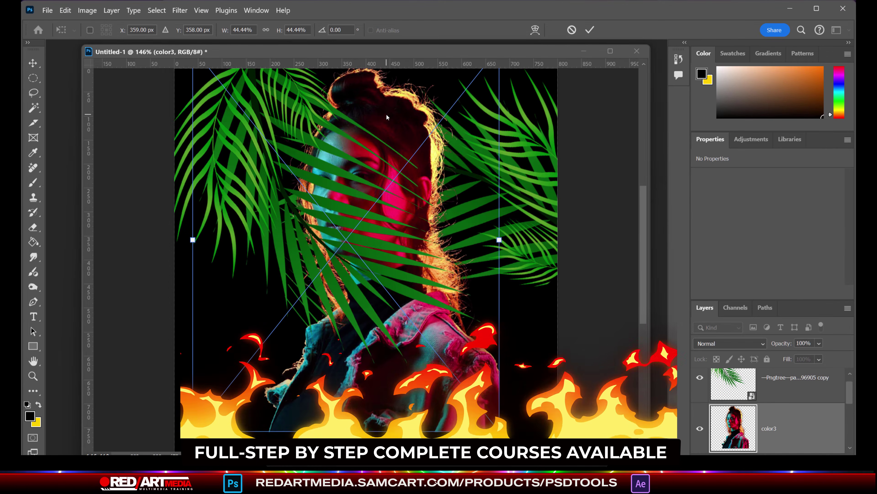
left_click_drag(763, 300, 762, 261)
left_click_drag(849, 365, 853, 341)
left_click_drag(807, 401, 807, 358)
left_click_drag(239, 114, 258, 103)
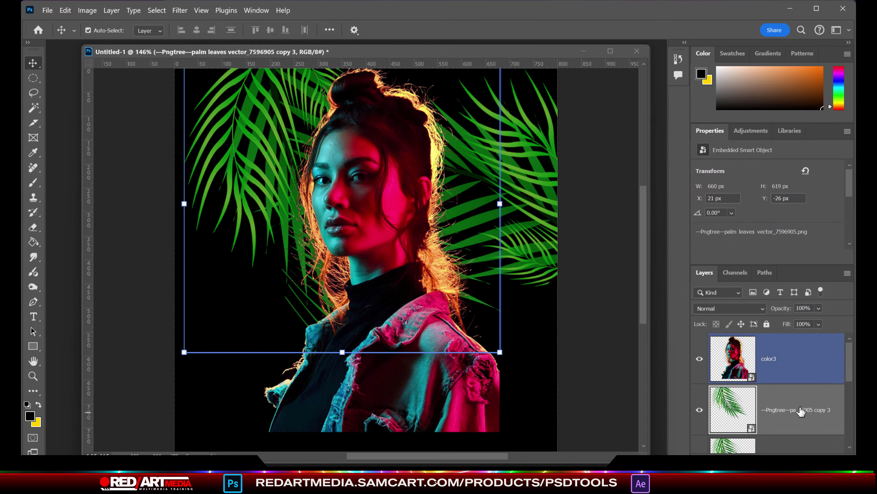
left_click_drag(782, 409, 783, 359)
left_click_drag(397, 217, 327, 160)
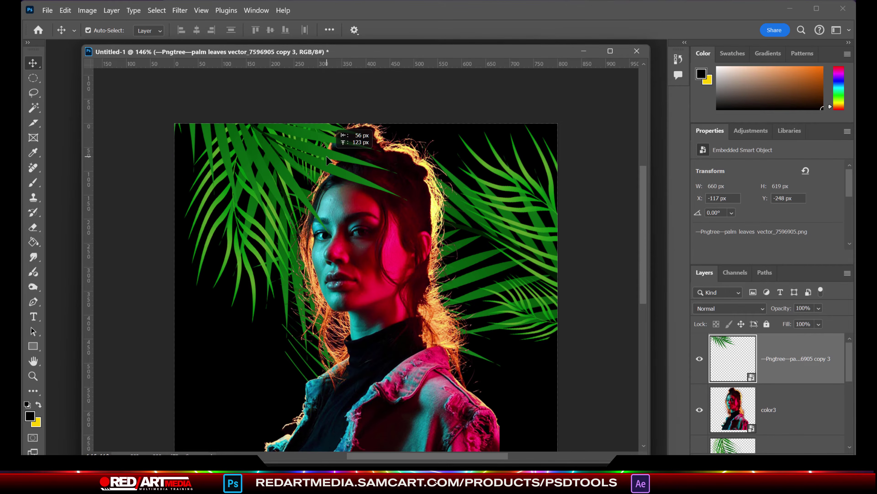
Step: Duplicate the right-side palm leaves above the portrait and move them down right
left_click(552, 291)
scroll(812, 428, "down", 1)
key("ctrl+j")
left_click_drag(828, 415, 822, 311)
left_click_drag(422, 247, 545, 341)
Step: Duplicate the color3 portrait and shift the copy's Hue to -80 in Hue/Saturation
left_click(394, 259)
left_click_drag(769, 428, 810, 460)
left_click(89, 12)
mouse_move(104, 36)
left_click(235, 102)
left_click_drag(242, 145, 688, 45)
left_click_drag(648, 129, 614, 128)
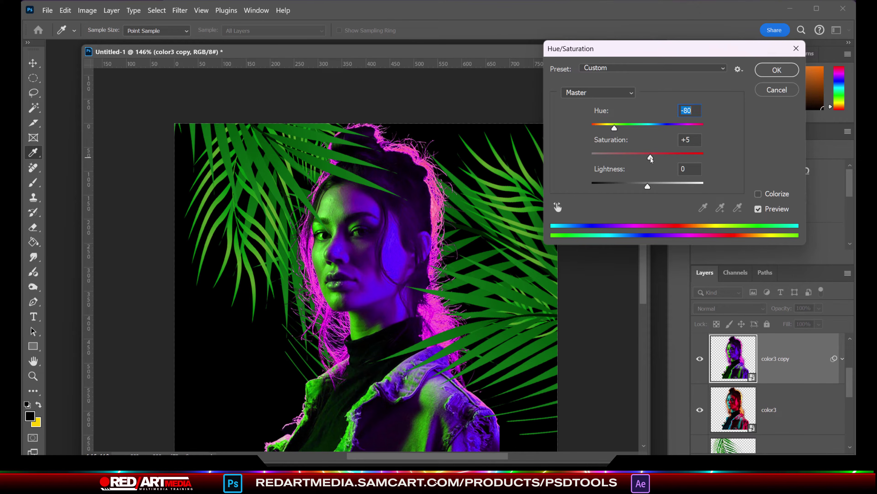
Step: Apply the hue change, rasterize the color3 copy, and erase parts of it
key("Return")
key("v")
right_click(796, 357)
left_click(702, 449)
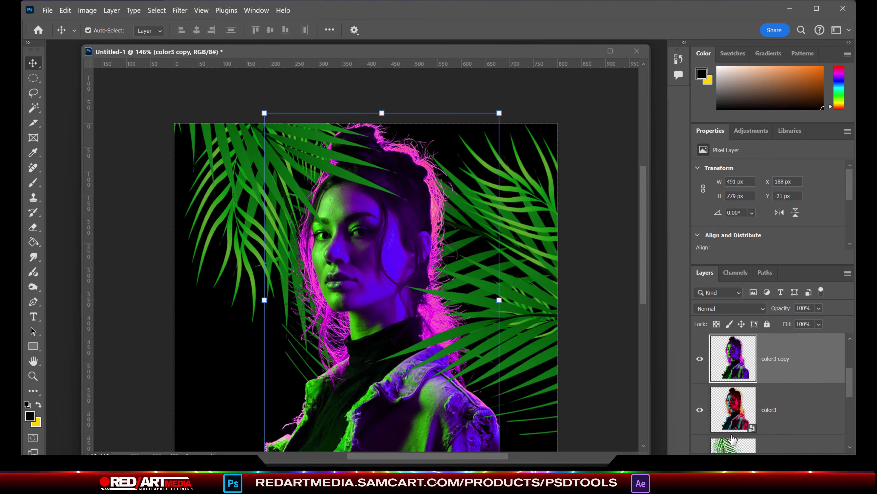
key("e")
scroll(425, 230, "up", 2)
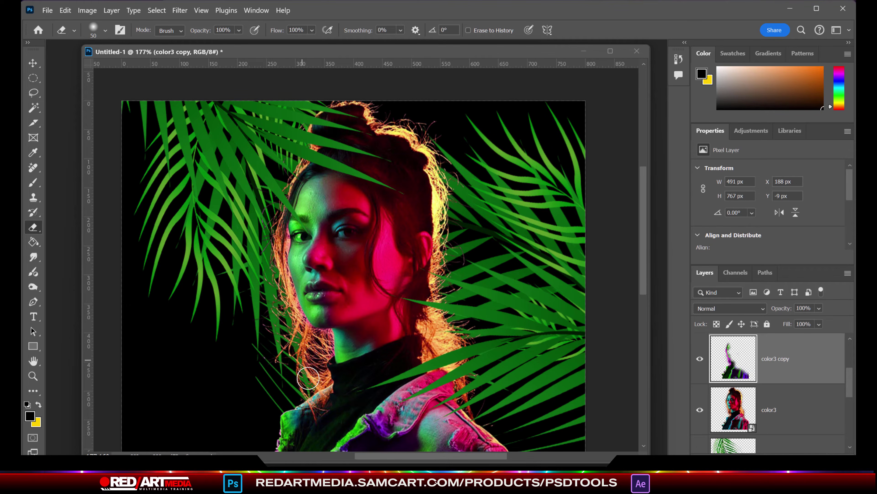
scroll(329, 401, "down", 3)
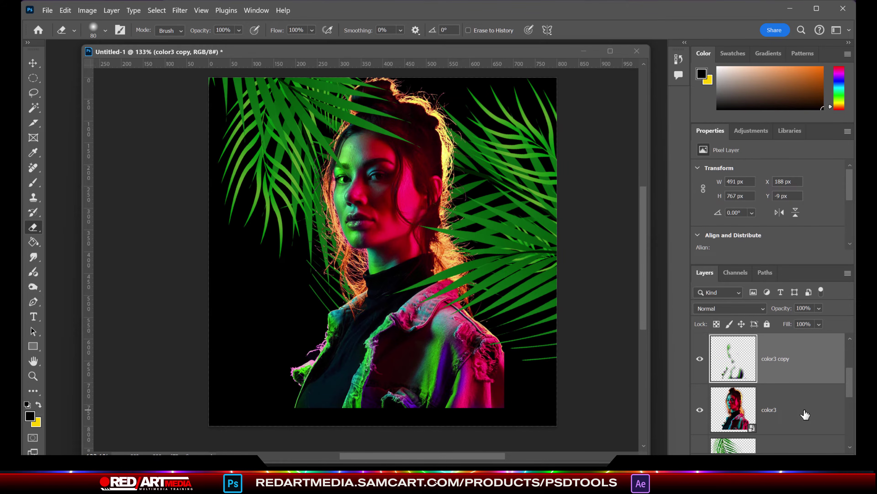
Step: Merge the copy down into color3, then scale it to 82.48% and move it lower-left
right_click(794, 360)
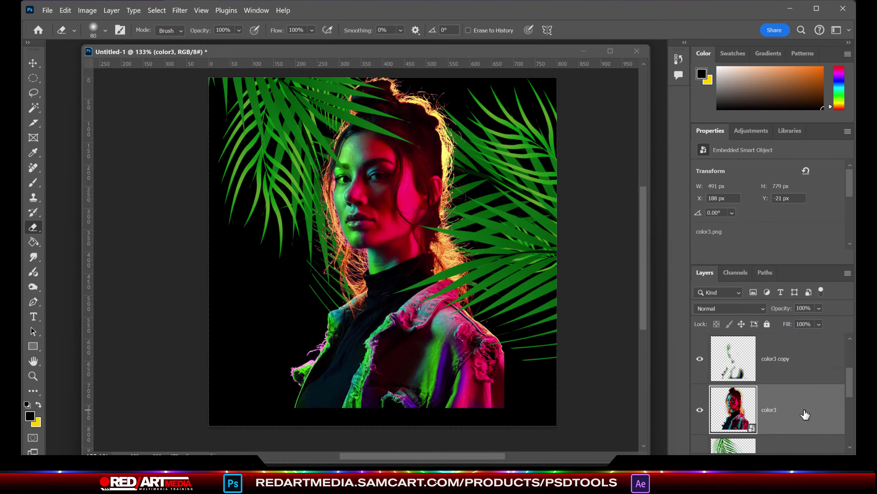
left_click(791, 360)
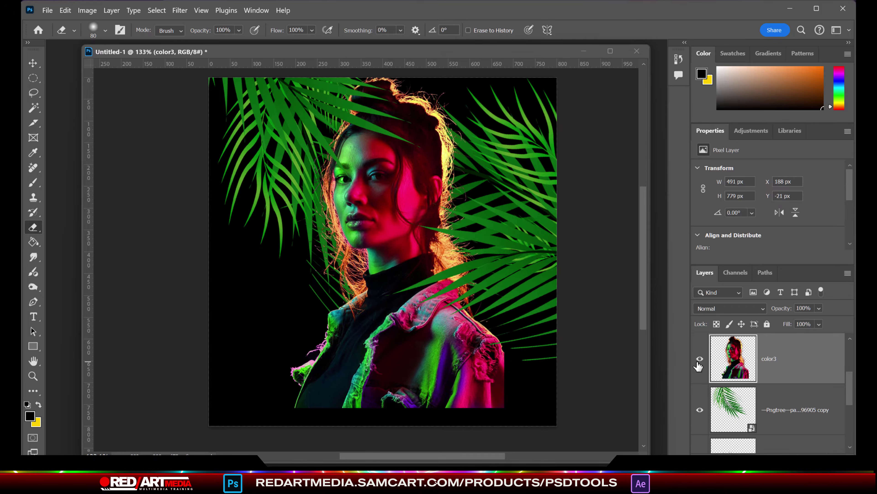
key("ctrl+t")
left_click_drag(506, 404, 482, 353)
mouse_move(379, 193)
left_mouse_down()
mouse_move(375, 208)
mouse_move(379, 202)
left_mouse_up()
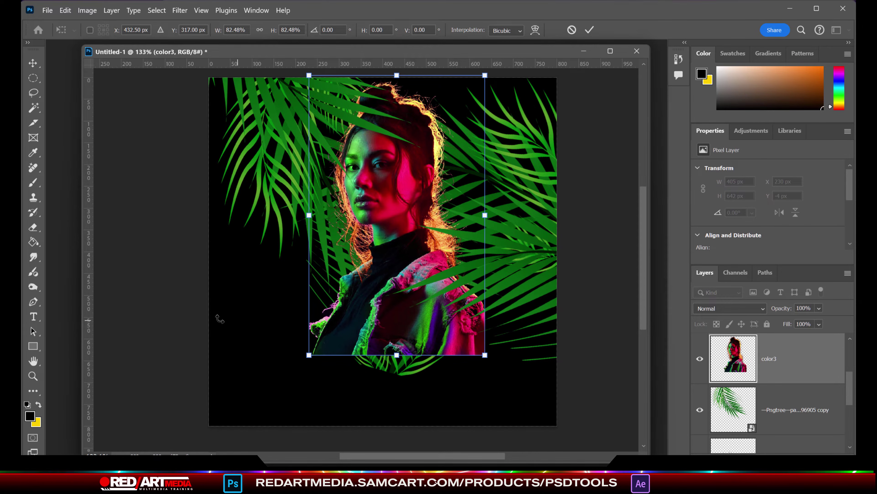
Step: Add a white text layer reading "Dj Belle’" left of the portrait
key("t")
left_click(252, 299)
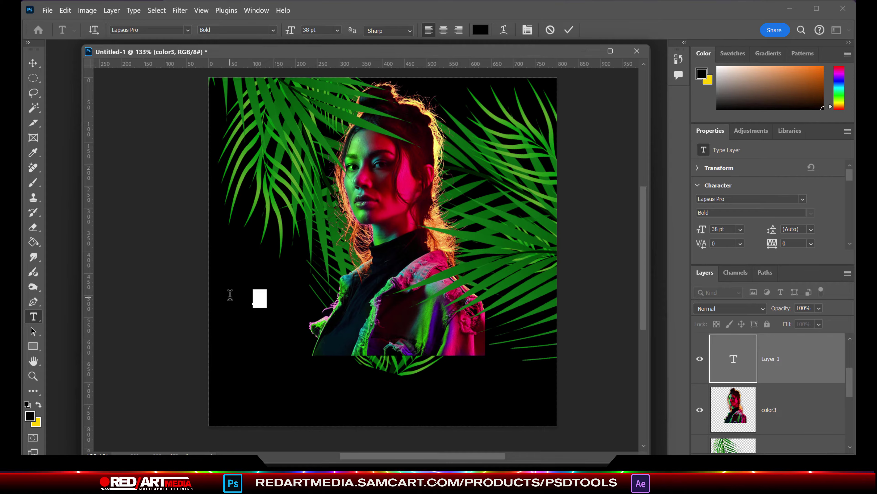
left_click(480, 30)
left_click(500, 201)
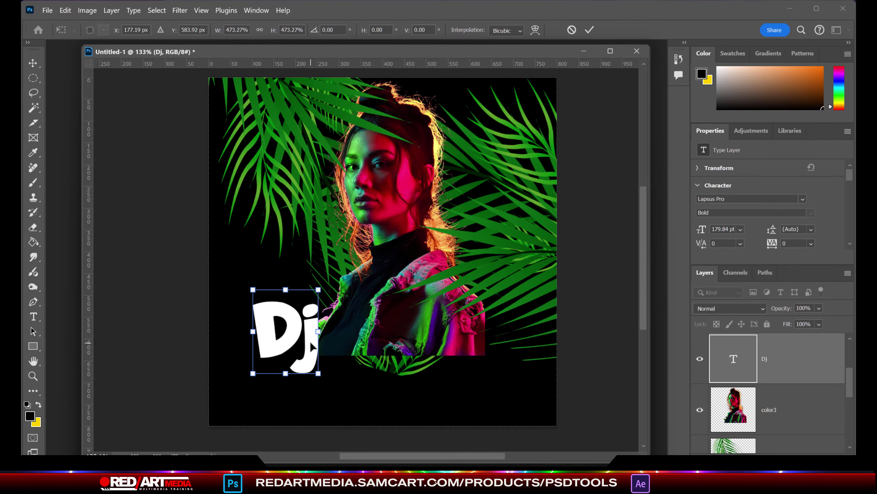
left_click_drag(311, 344, 326, 325)
key("t")
double_click(317, 341)
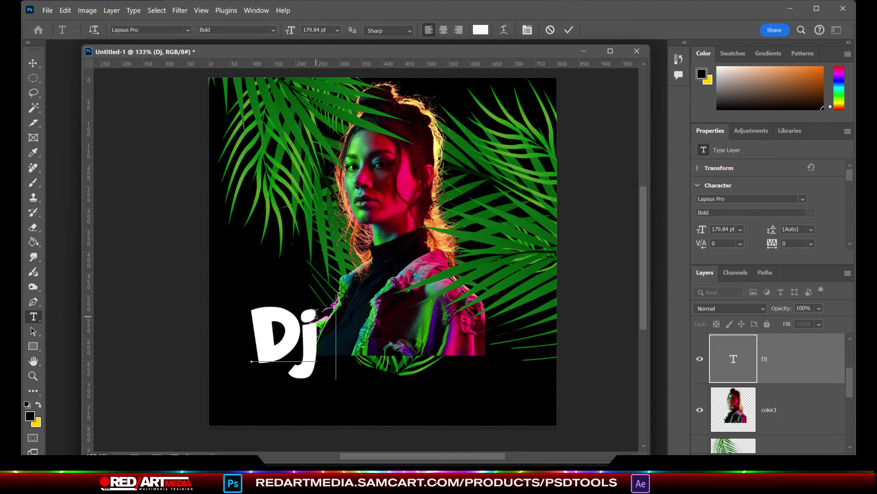
type("Belle’")
key("ctrl+Return")
Step: Scale down, reposition, and tilt the Dj Belle’ title counter-clockwise
key("v")
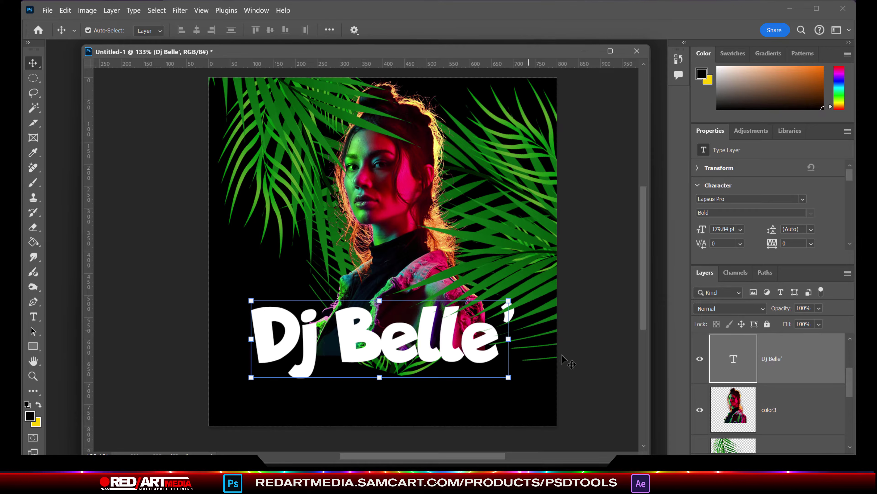
left_click_drag(513, 341, 441, 340)
left_click_drag(380, 342, 426, 331)
left_click_drag(530, 372, 537, 349)
key("Return")
Step: Add "Sexy Saturdays" in Black Signature font, enlarged beneath the title
key("t")
left_click(284, 401)
type("Sexy Saturdays")
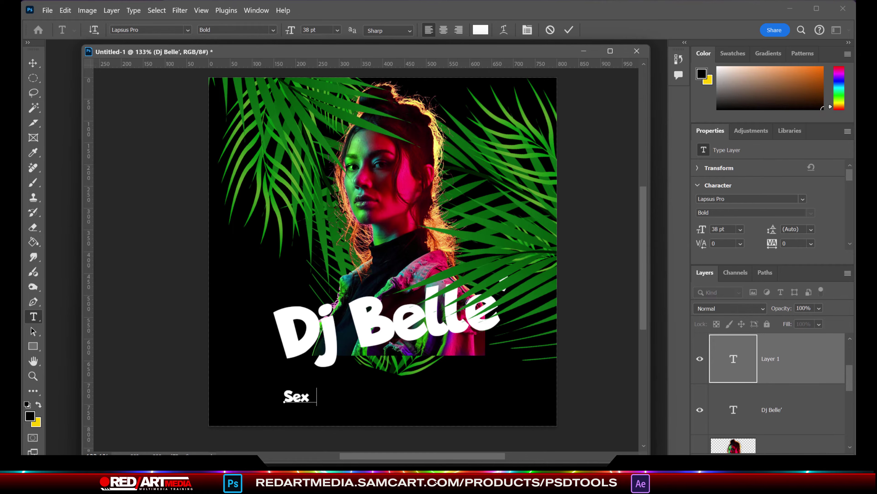
left_click(162, 29)
type("black sig")
key("Return")
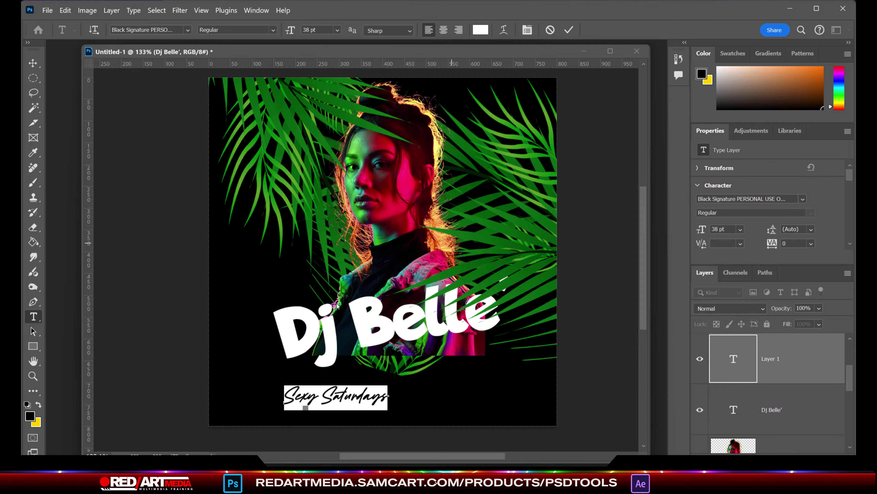
key("ctrl+Return")
key("ctrl+t")
left_click_drag(392, 410, 497, 409)
left_click_drag(363, 397, 389, 356)
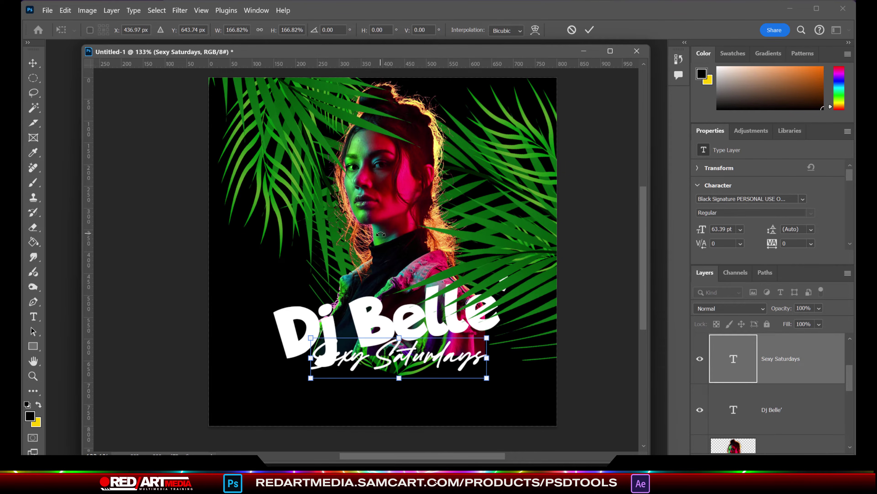
key("Return")
Step: Nudge the Dj Belle’ title up and move its layer to the top of the stack
left_click_drag(311, 326, 309, 314)
left_click_drag(822, 405, 809, 334)
left_click(449, 359)
key("ctrl+t")
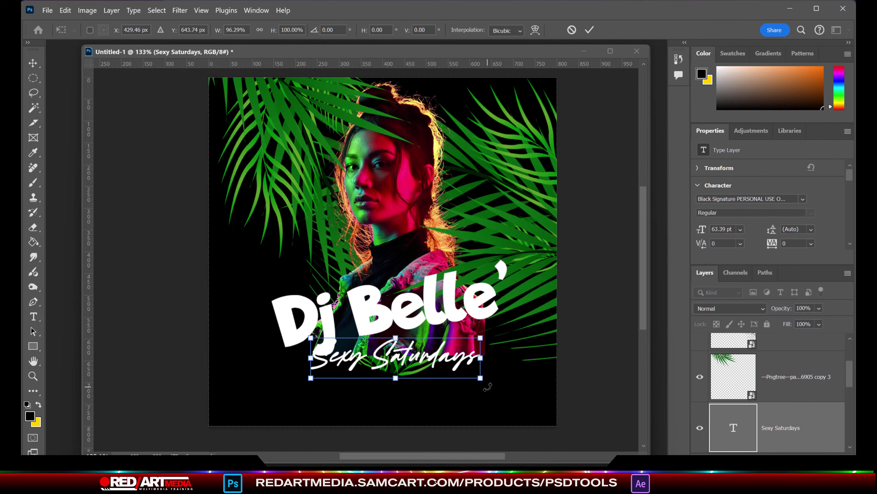
left_click(65, 10)
Step: Give Sexy Saturdays a bright green (00ff00) Outer Glow at full opacity
mouse_move(112, 11)
mouse_move(242, 116)
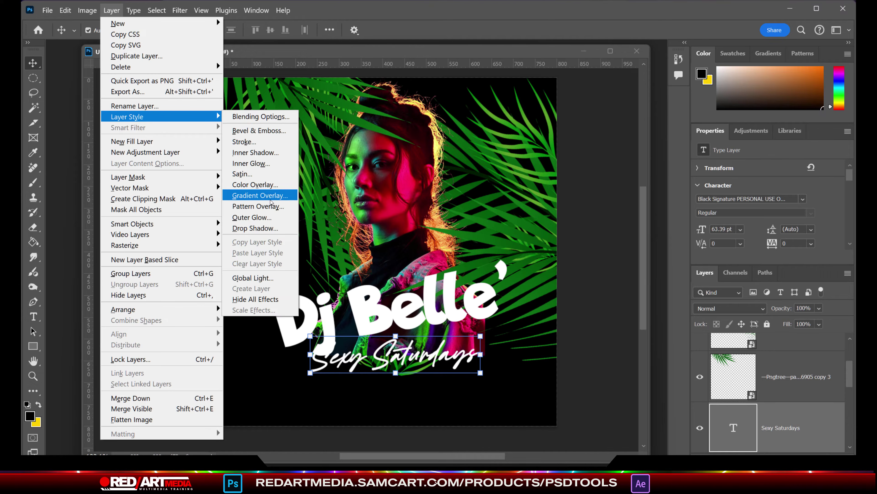
left_click(278, 219)
left_click_drag(507, 105, 623, 51)
left_click(621, 143)
type("00ff00")
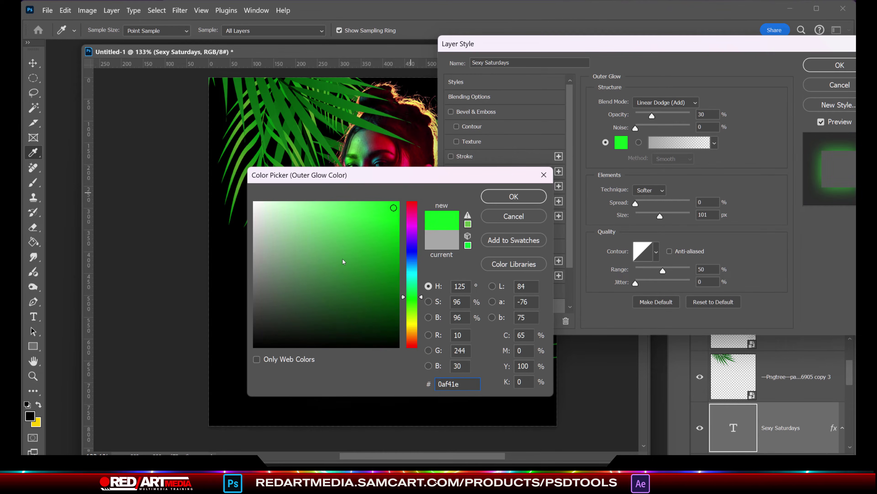
key("Return")
left_click_drag(657, 119, 690, 117)
mouse_move(636, 204)
left_mouse_down()
mouse_move(639, 221)
mouse_move(624, 200)
left_mouse_up()
scroll(504, 208, "down", 1)
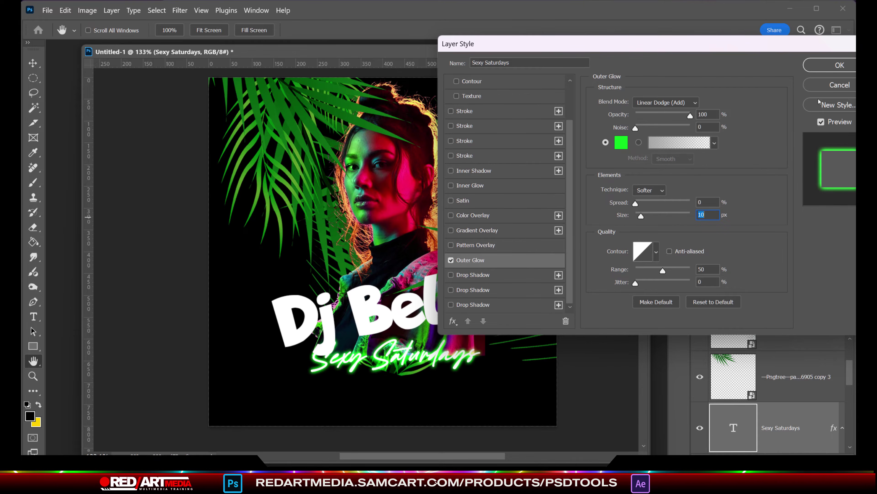
left_click(829, 67)
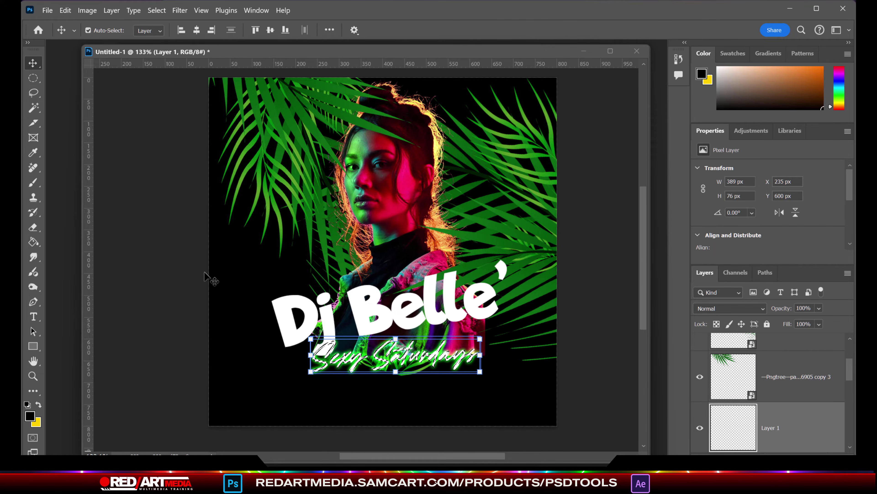
Step: Pick the Paint Bucket with a white foreground colour and browse the Layer menu
key("g")
left_click(363, 369, "alt")
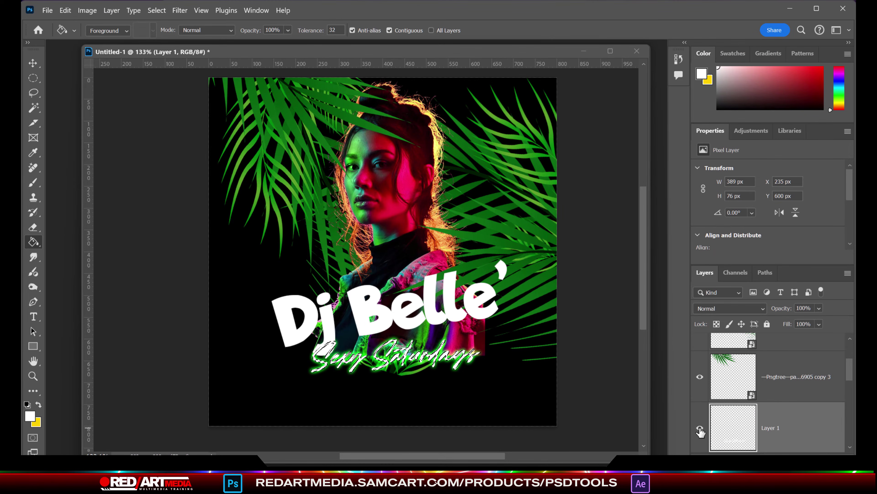
scroll(810, 432, "up", 3)
left_click(112, 10)
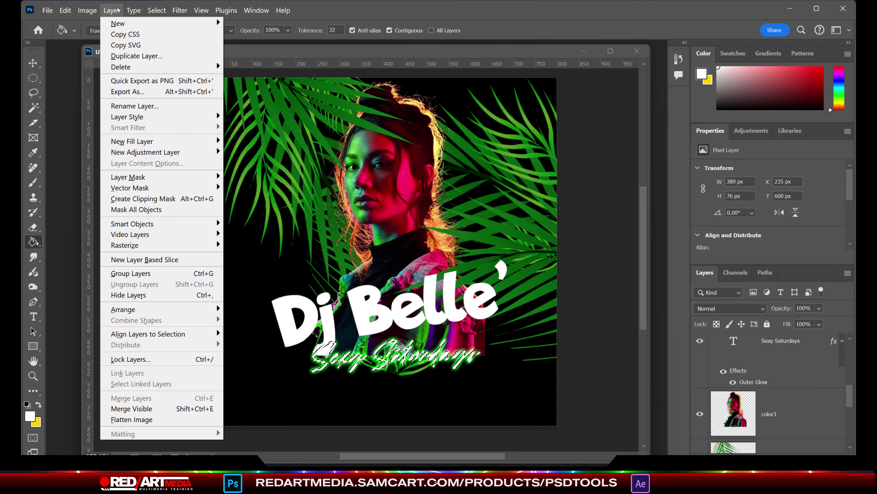
left_click(410, 389)
left_click(33, 62)
Step: Enlarge the Outer Glow to about 169 px with 5% spread and 52% opacity
left_click(87, 10)
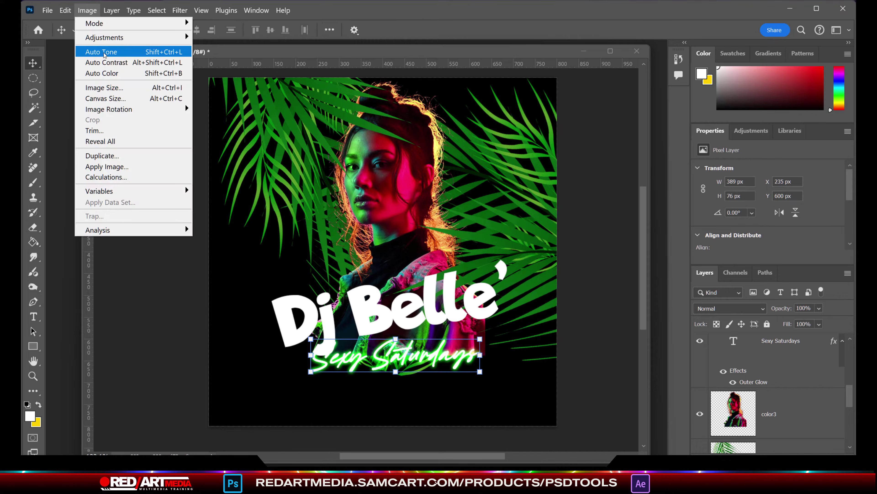
mouse_move(111, 10)
mouse_move(169, 239)
mouse_move(131, 117)
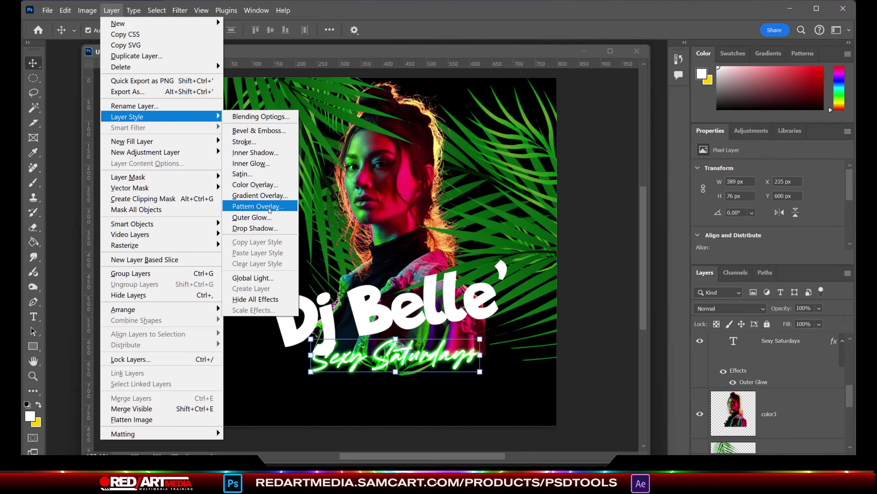
left_click(262, 163)
left_click_drag(617, 215, 633, 215)
left_click_drag(663, 115, 647, 116)
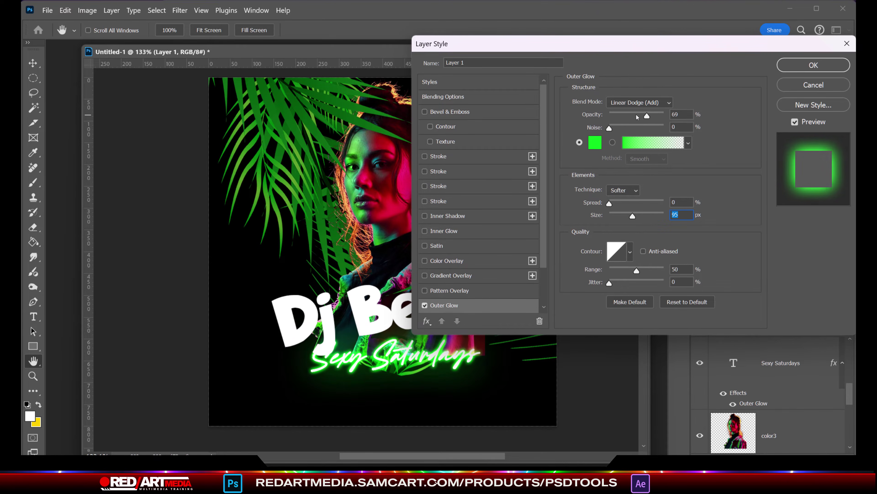
left_click_drag(610, 204, 612, 204)
left_click_drag(650, 116, 638, 116)
left_click_drag(633, 216, 644, 216)
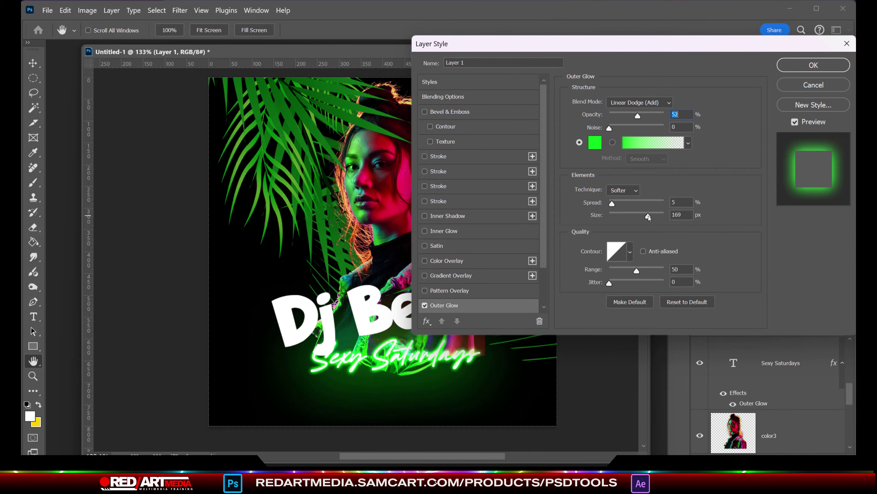
left_click(814, 65)
Step: On a new layer above the palm leaves, fill an oval selection with bright green
left_click(781, 404)
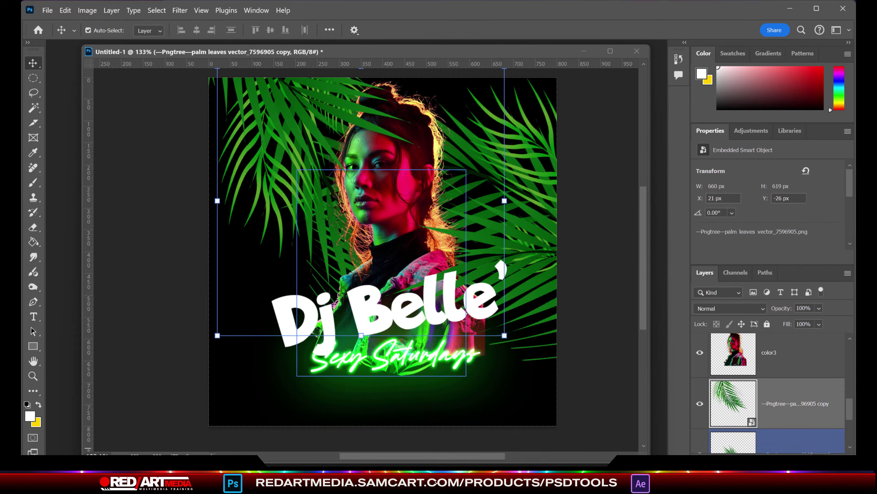
key("ctrl+shift+alt+n")
key("m")
key("g")
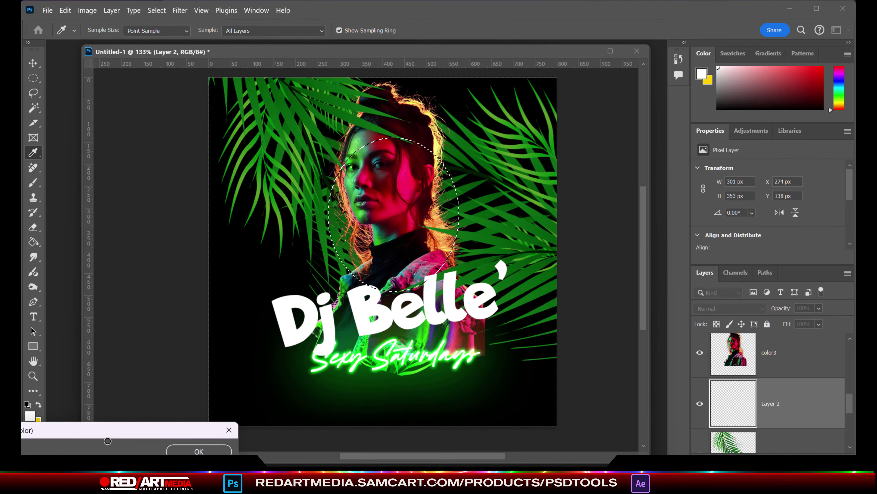
left_click(345, 194)
left_click(157, 10)
left_click(168, 34)
Step: Blur the green oval with a Gaussian Blur of 72.6 px radius
left_click(156, 10)
mouse_move(179, 10)
mouse_move(192, 139)
left_click(342, 140)
left_click_drag(655, 271, 664, 271)
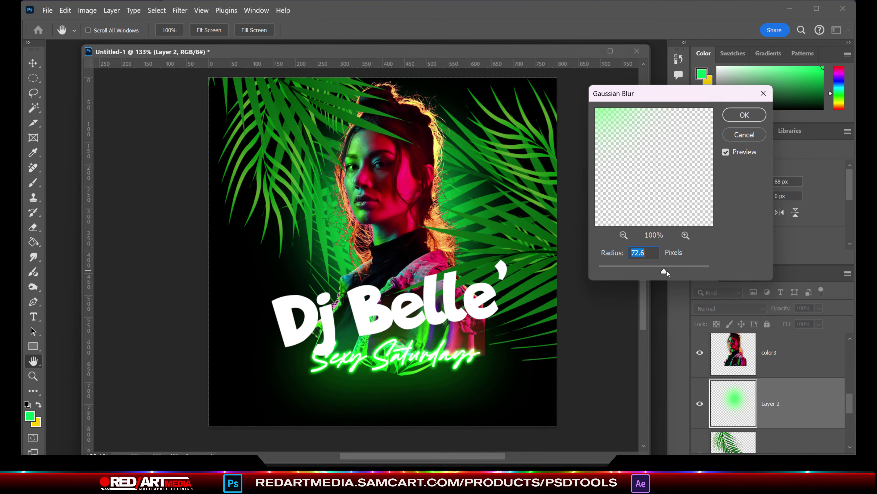
left_click(730, 118)
Step: Make the color3 layer active and choose a larger soft round Eraser tip
key("alt+bracketright")
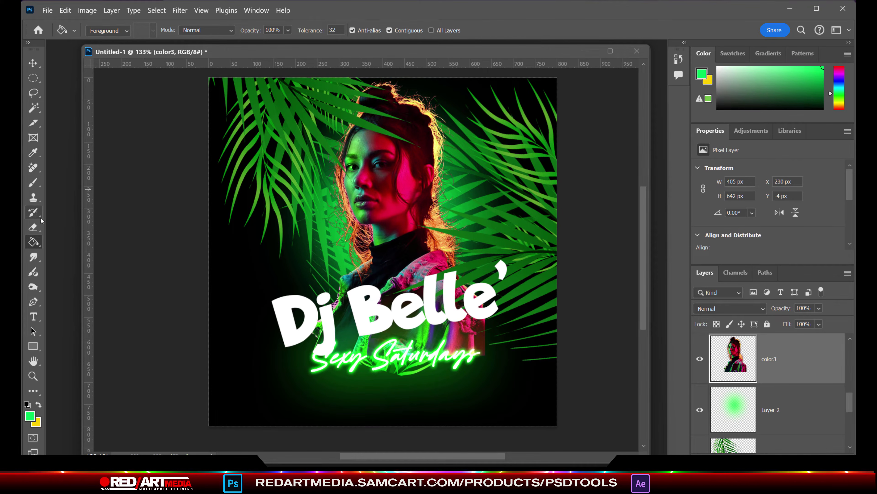
left_click(33, 227)
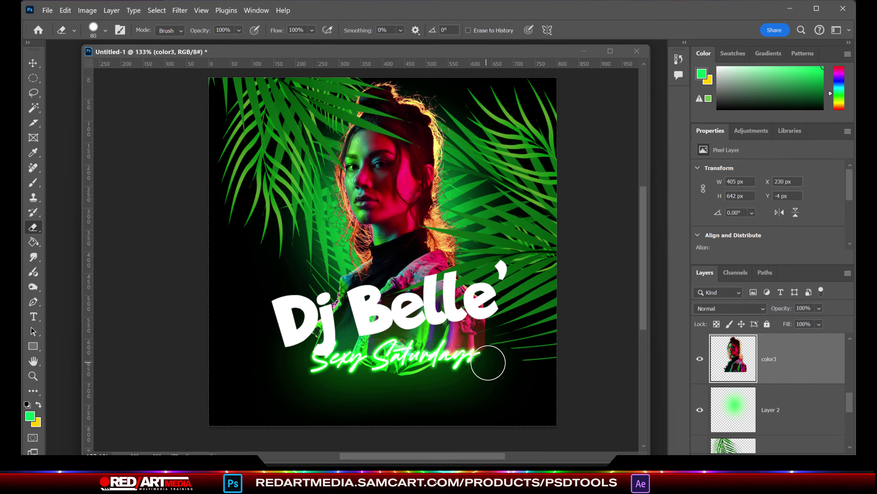
left_click(105, 31)
double_click(186, 206)
left_click(398, 245)
left_click(65, 11)
left_click(87, 24)
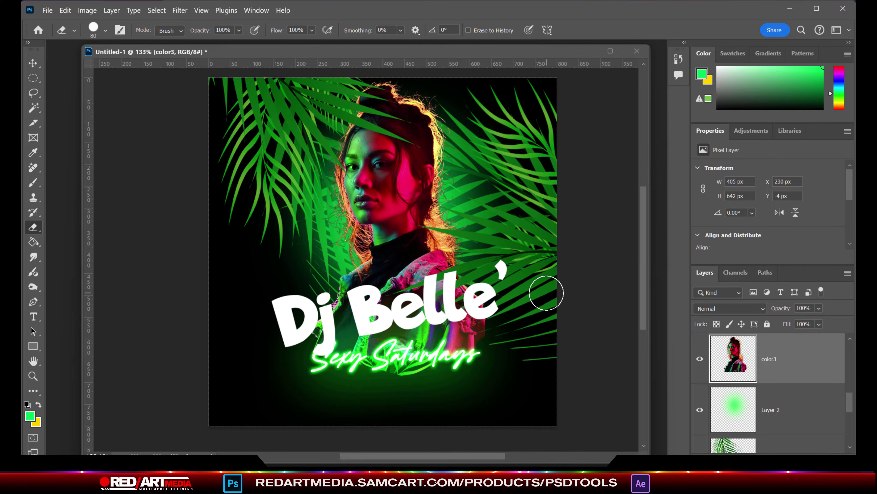
left_click(106, 30)
double_click(186, 207)
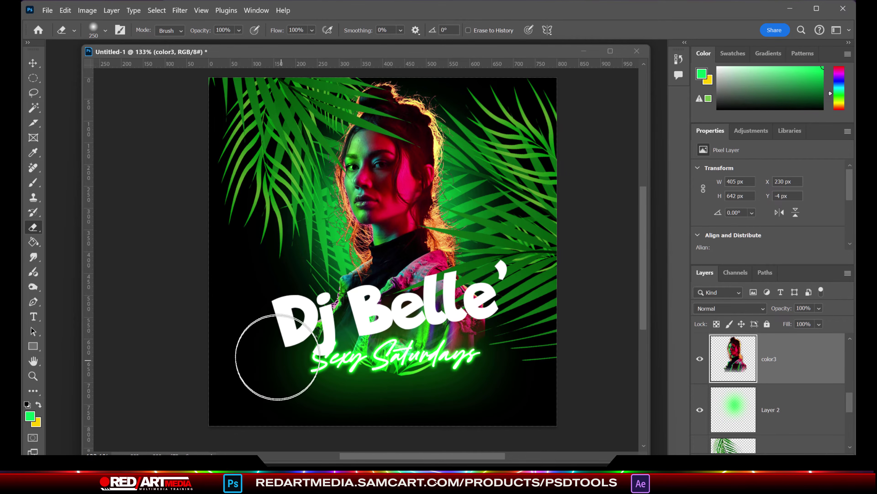
left_click(33, 317)
Step: Type SATURDAY in Bebas and enlarge it about fourfold toward the flyer's centre
left_click(236, 208)
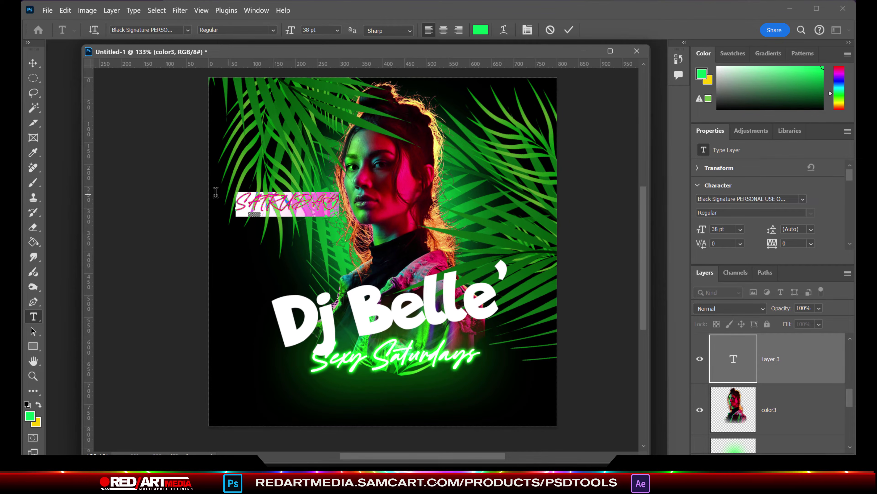
type("Bebas")
left_click(433, 117)
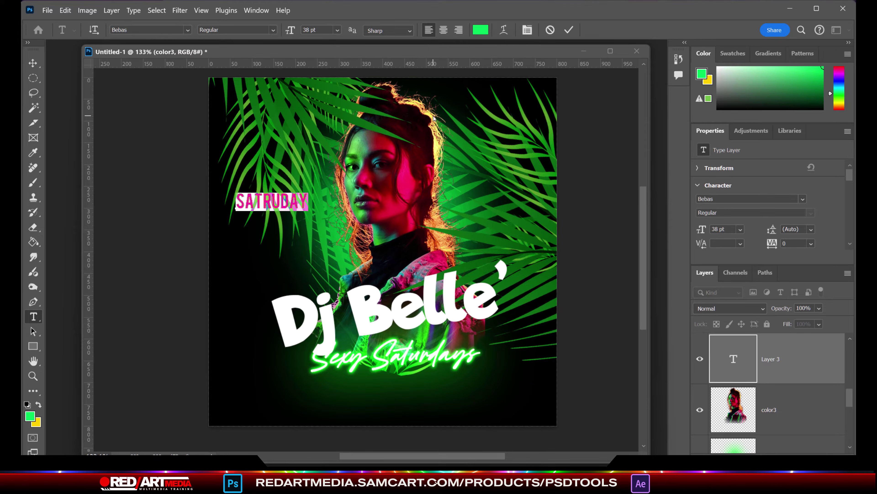
key("ctrl+Return")
key("ctrl+t")
left_click_drag(308, 193, 449, 162)
left_click_drag(349, 239, 384, 234)
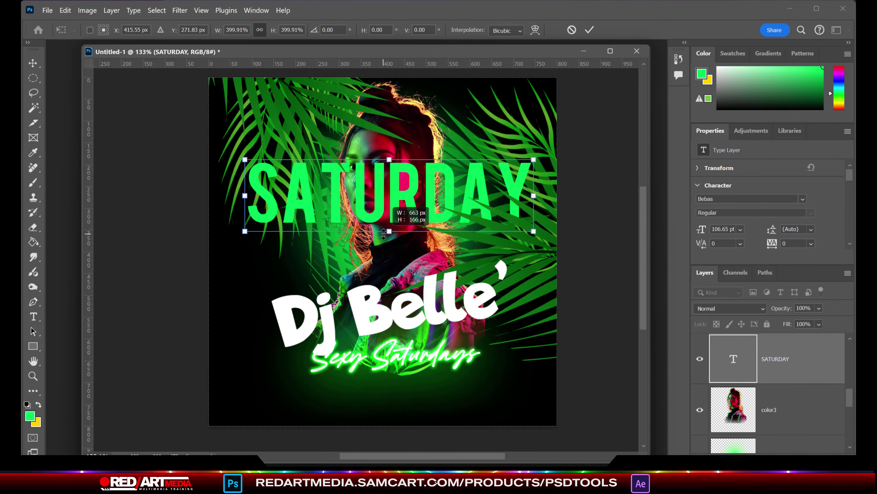
left_click(33, 316)
Step: Make the SATURDAY text white with -60 tracking
key("Return")
left_click(534, 30)
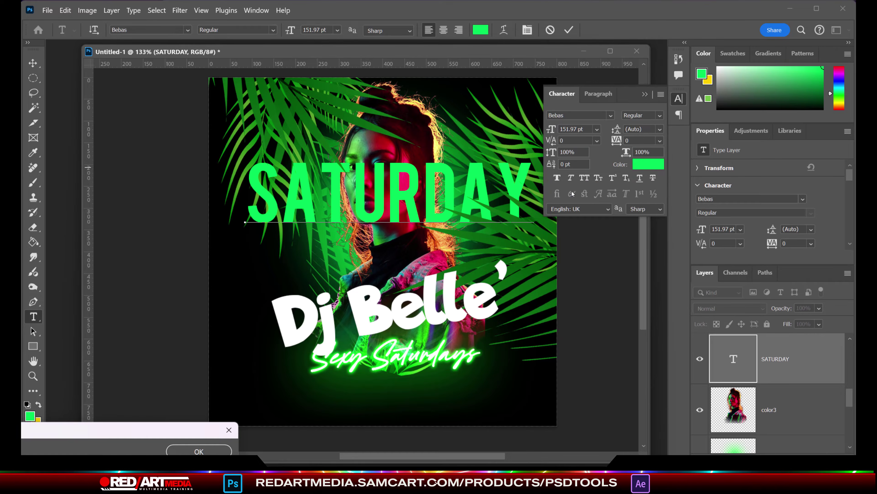
left_click(648, 163)
left_click_drag(133, 396, 304, 306)
left_click(504, 267)
left_click_drag(617, 140, 610, 141)
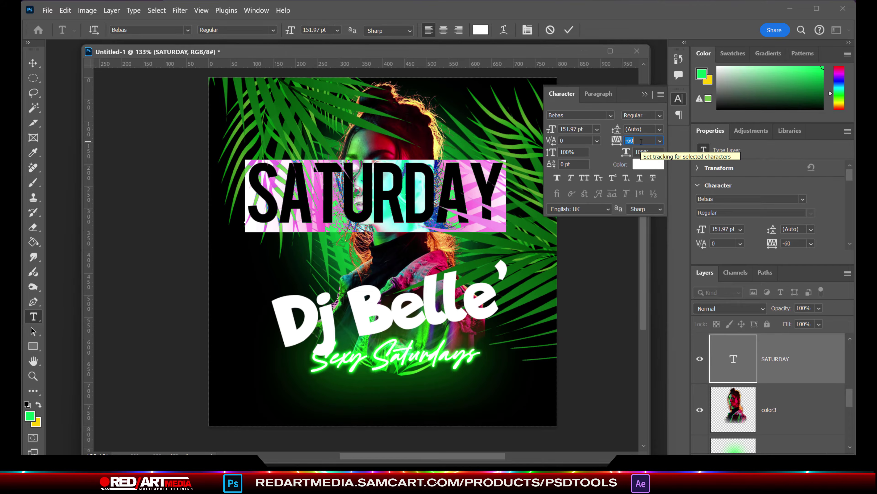
left_click(679, 98)
left_click(33, 62)
Step: Shift SATURDAY up and slightly right, and scale it to 116.72%
left_click_drag(367, 206, 378, 178)
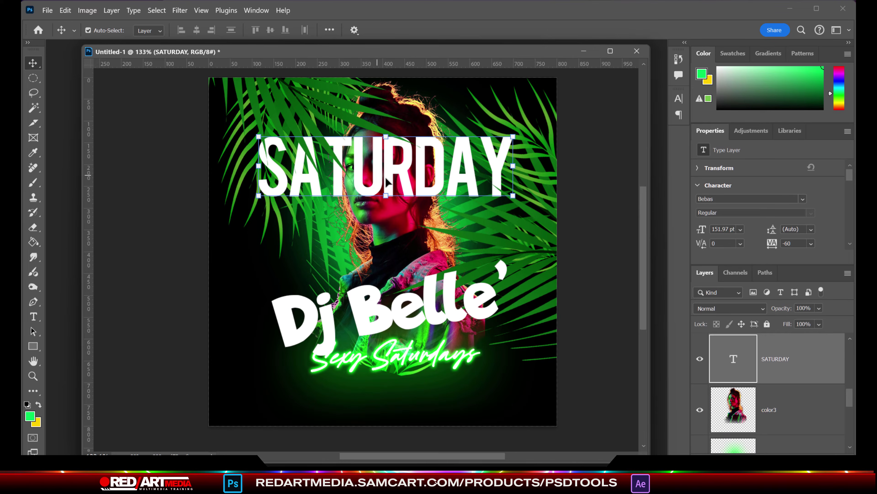
key("ctrl+t")
left_click_drag(384, 210, 385, 222)
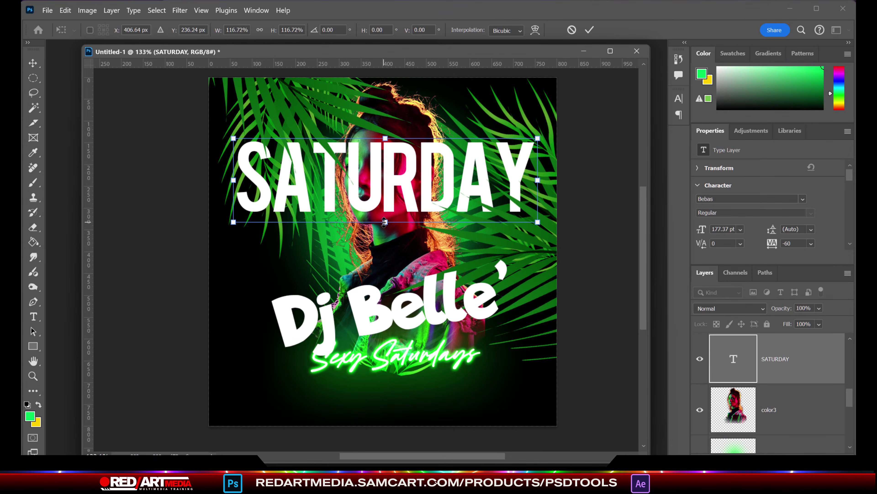
key("Return")
Step: Add a red stroke layer style to SATURDAY
left_click(111, 11)
mouse_move(166, 116)
left_click(256, 141)
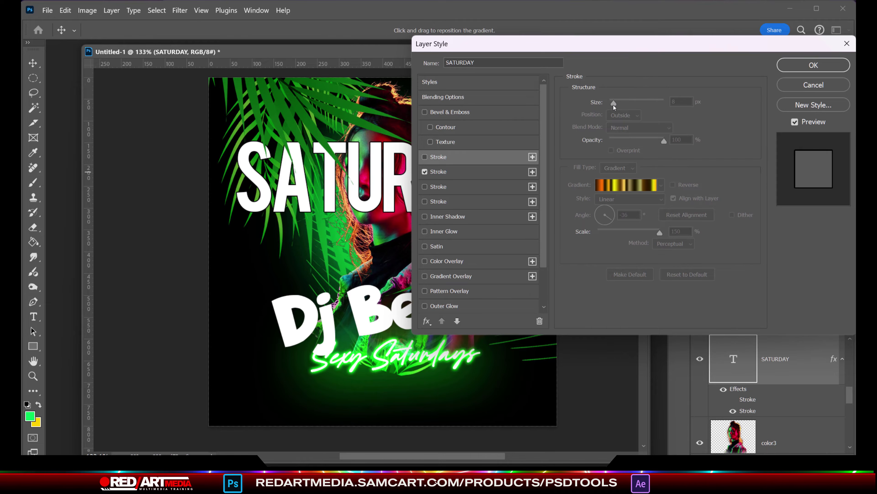
left_click(455, 177)
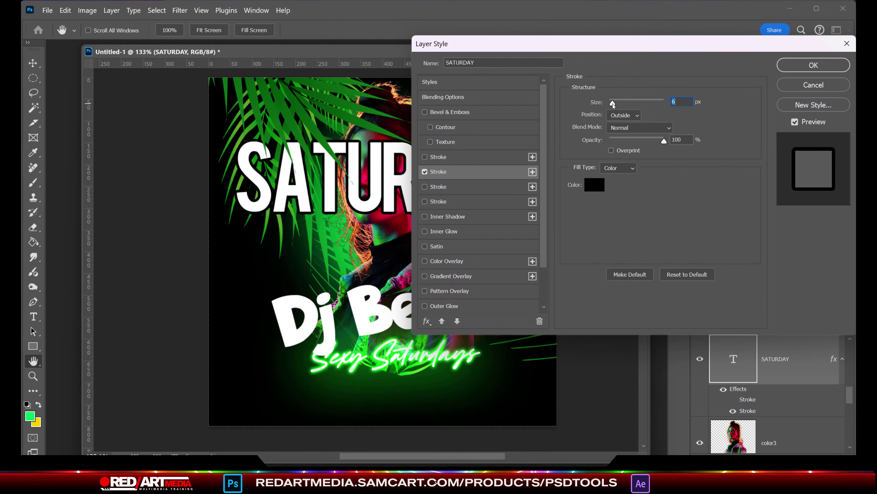
left_click(594, 185)
left_click(403, 362)
left_click(383, 308)
left_click(403, 418)
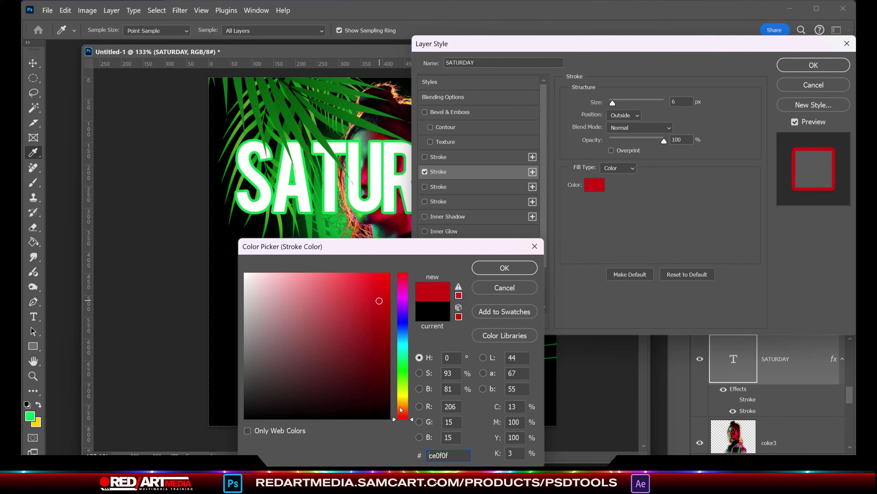
key("Return")
left_click(802, 64)
Step: Merge SATURDAY into pixels and Magic Wand-select the white fill of every letter
key("v")
key("ctrl+e")
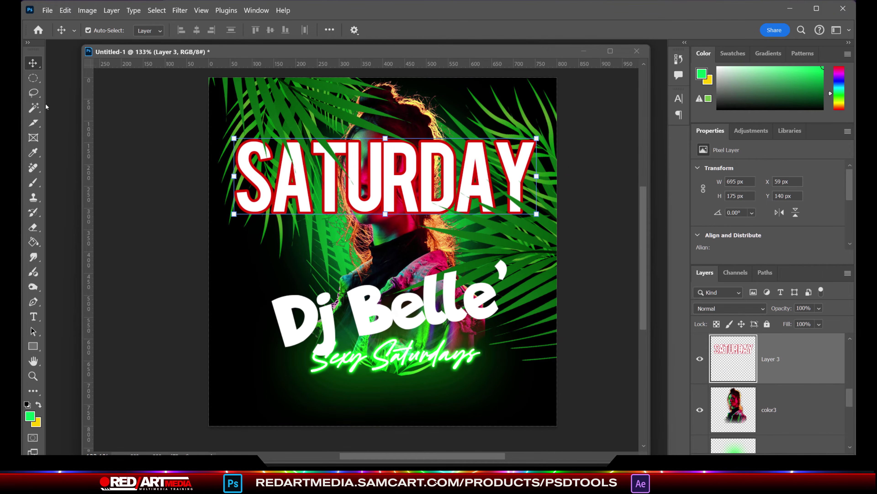
key("w")
scroll(289, 199, "up", 3)
left_click(380, 159)
left_click(425, 155)
left_click(483, 173)
left_click(552, 159)
left_click(627, 172)
left_click_drag(457, 456, 524, 461)
left_click(429, 160, "shift")
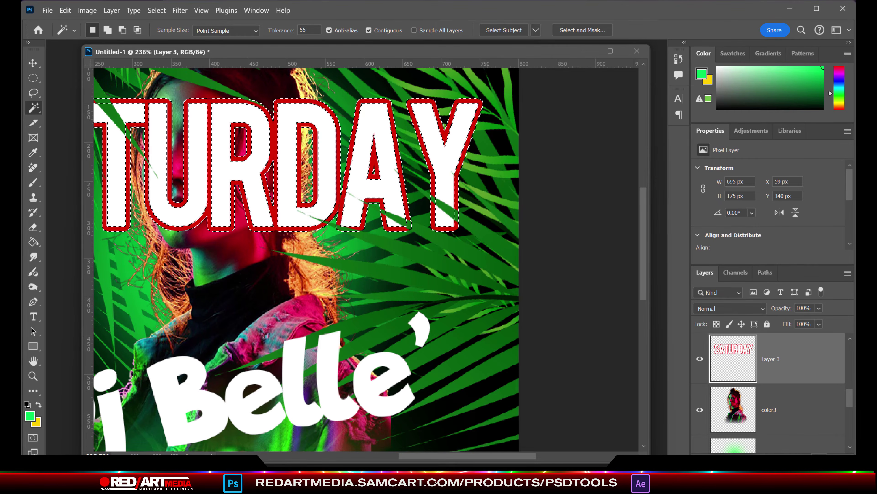
Step: On a new layer, fill the SATURDAY outline with bright yellow
key("ctrl+shift+alt+n")
left_click(30, 415)
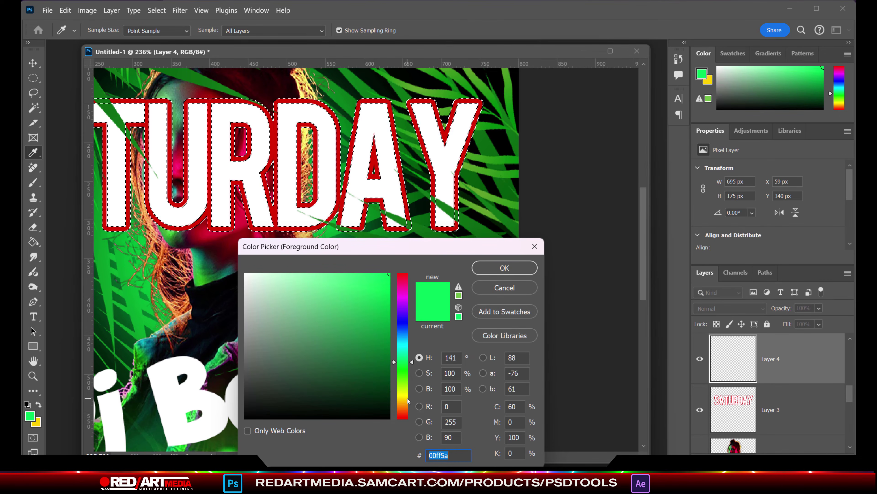
left_click_drag(408, 403, 411, 392)
left_click_drag(410, 389, 410, 392)
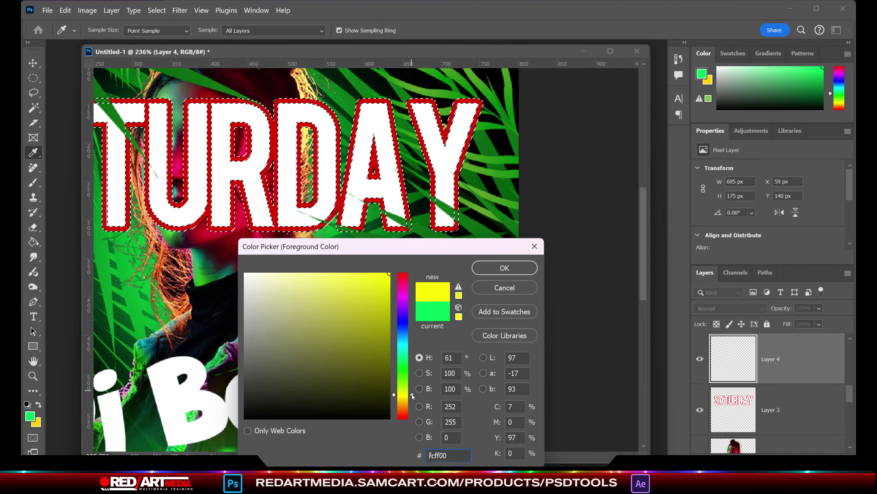
left_click(505, 268)
left_click(33, 242)
left_click(147, 166)
Step: Delete the white-filled SATURDAY layer and fit the flyer on screen
left_click(782, 409)
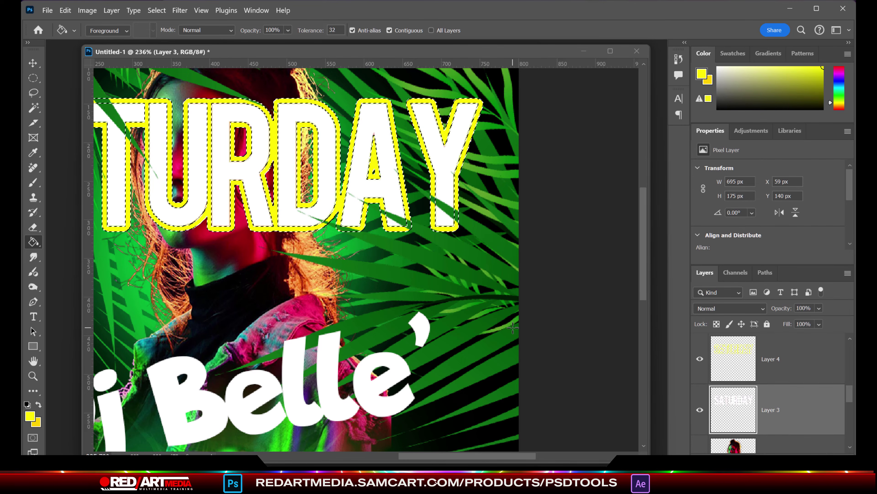
key("ctrl+0")
key("v")
key("Delete")
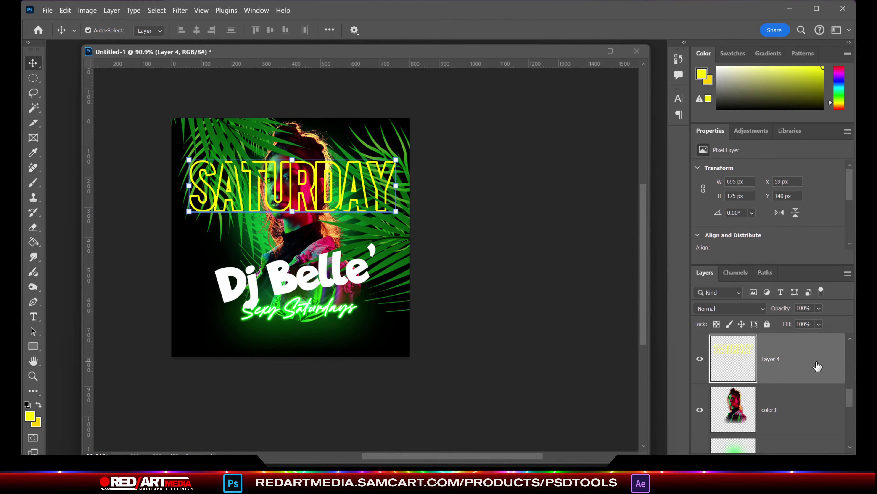
Step: Narrow and tilt SATURDAY, then duplicate it lower, rotated about 9 degrees
left_click_drag(396, 186, 391, 187)
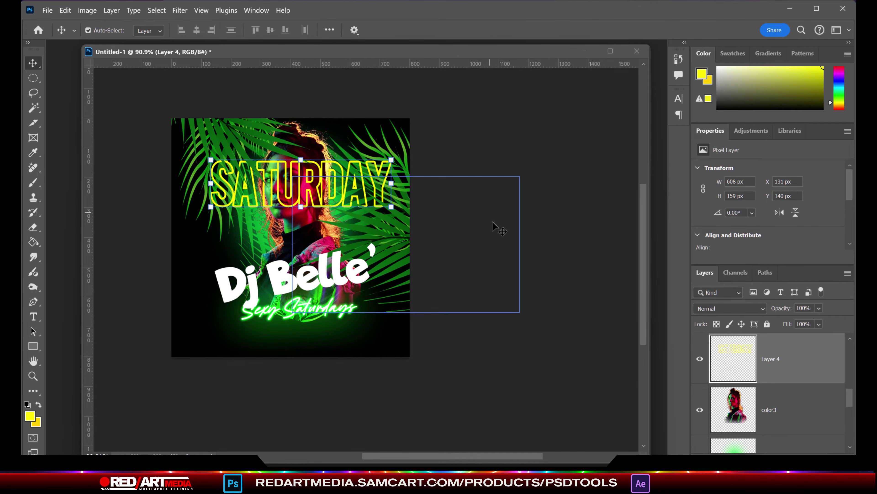
left_click_drag(404, 215, 405, 210)
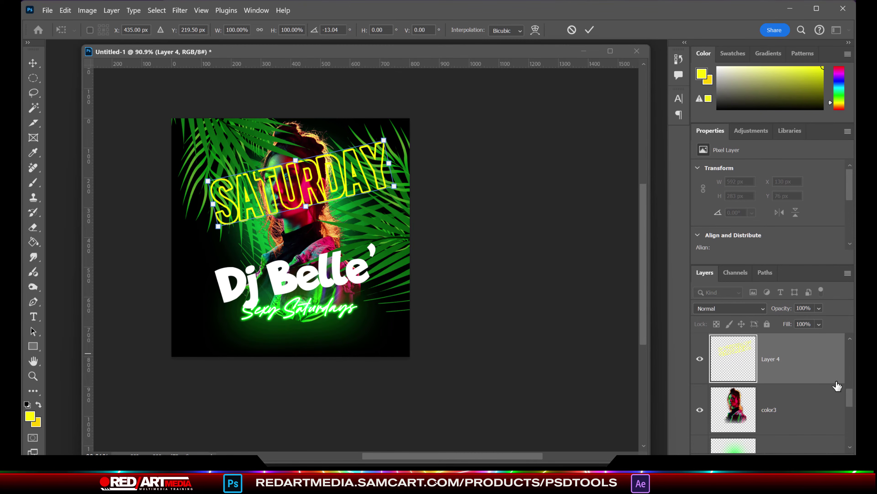
key("Return")
key("ctrl+j")
key("shift+Down")
key("shift+Down")
key("shift+Down")
key("shift+Down")
key("shift+Down")
key("shift+Down")
key("shift+Down")
key("shift+Down")
key("shift+Down")
key("shift+Down")
key("shift+Down")
key("shift+Down")
key("shift+Down")
key("shift+Down")
key("shift+Down")
key("shift+Down")
key("shift+Down")
key("shift+Down")
key("shift+Down")
key("shift+Down")
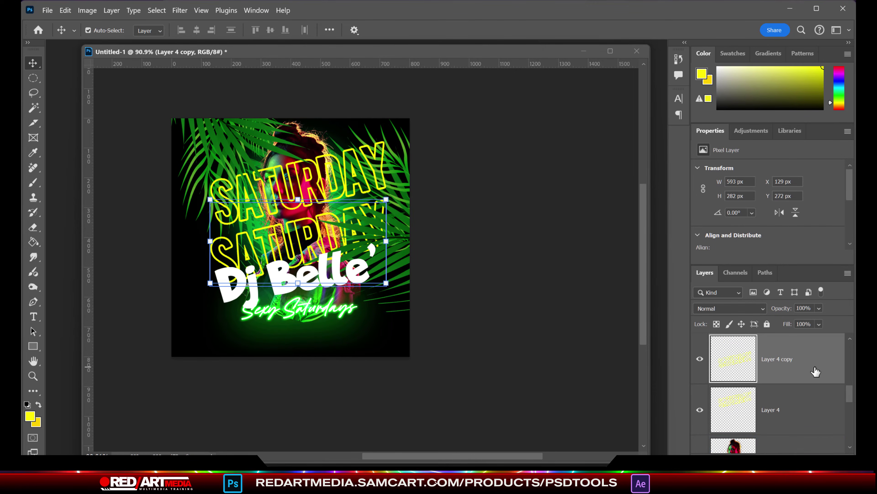
key("shift+Up")
key("shift+Up")
key("shift+Up")
key("shift+Up")
key("shift+Up")
left_click_drag(397, 178, 403, 195)
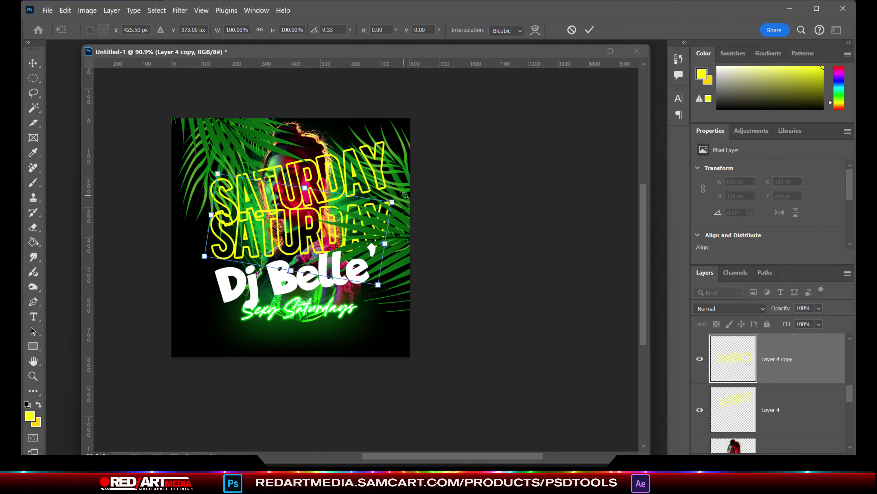
key("Return")
Step: Rotate the upper SATURDAY to match and move the woman's photo above the text
left_click(787, 409)
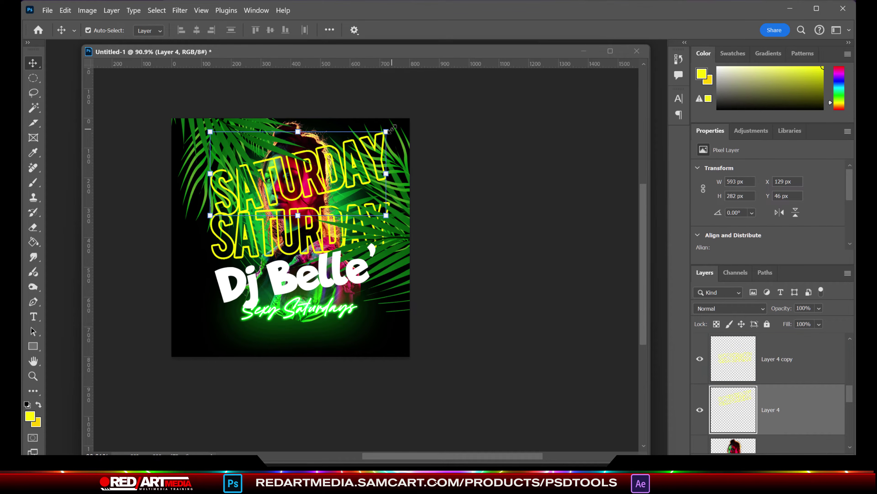
left_click_drag(399, 127, 401, 131)
key("Return")
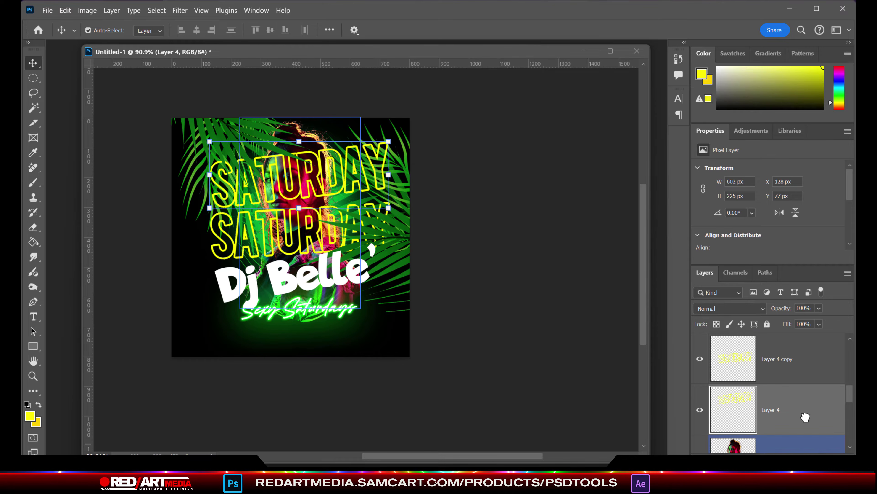
left_click_drag(807, 448, 805, 337)
Step: Give the lower SATURDAY an orange #f4620a outer glow with higher opacity and smaller size
left_click(358, 229)
left_click(111, 10)
mouse_move(135, 116)
left_click(264, 218)
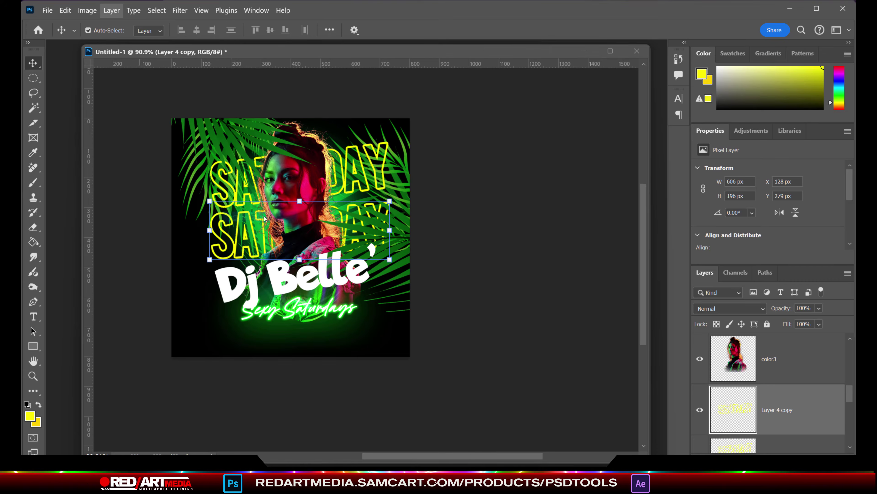
left_click(595, 142)
type("f4620a")
left_click_drag(311, 249, 476, 199)
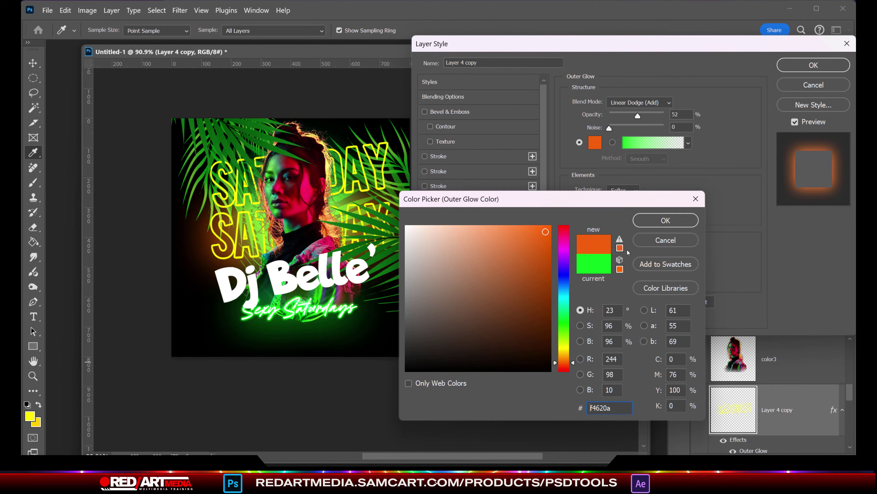
left_click(655, 222)
left_click_drag(638, 116, 660, 116)
left_click_drag(644, 216, 617, 217)
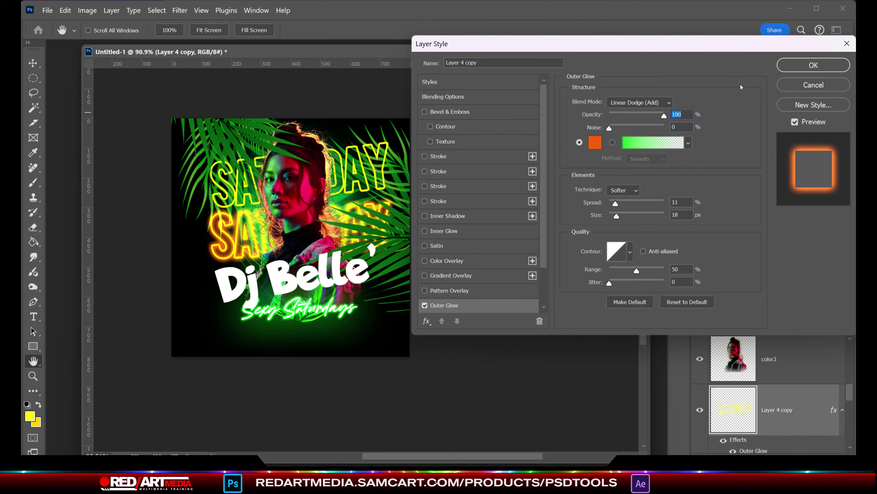
key("Return")
key("v")
left_click(433, 280)
Step: Scale the palm leaves to 78.52%, rotate them over the top-left, and duplicate them
left_click(418, 178)
key("ctrl+t")
left_click_drag(445, 145, 442, 77)
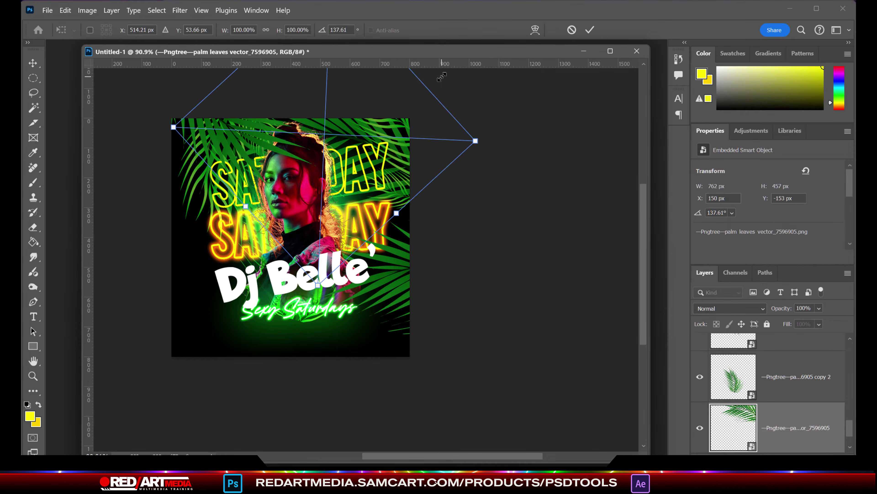
left_click_drag(477, 138, 429, 93)
left_click_drag(448, 156, 477, 156)
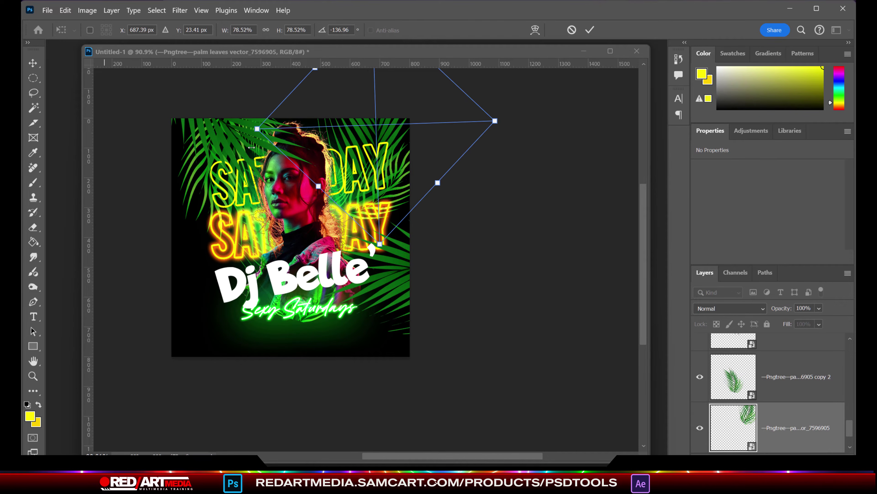
scroll(256, 178, "up", 5)
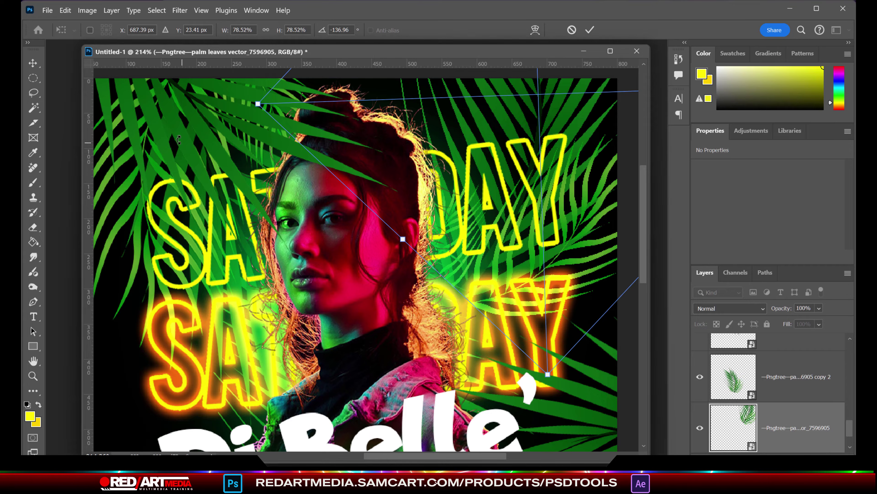
key("Return")
left_click(319, 243)
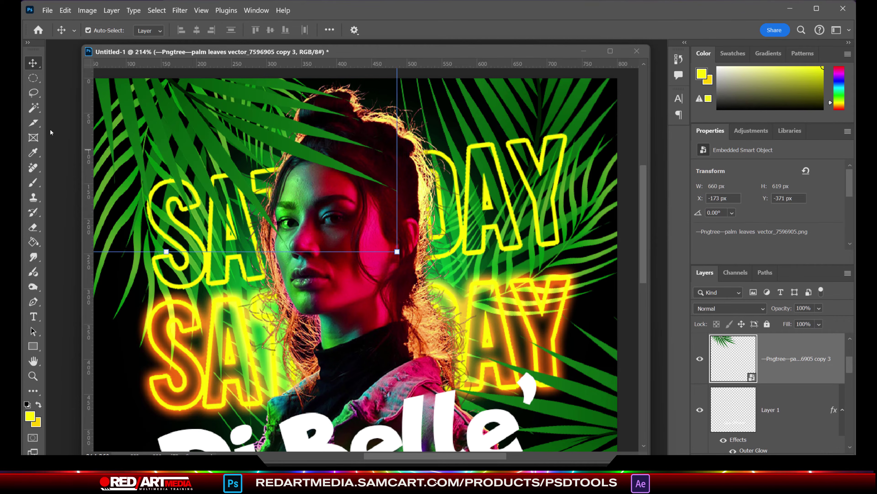
Step: Rasterize the palm leaves for the Eraser and choose a hard round brush
left_click(34, 227)
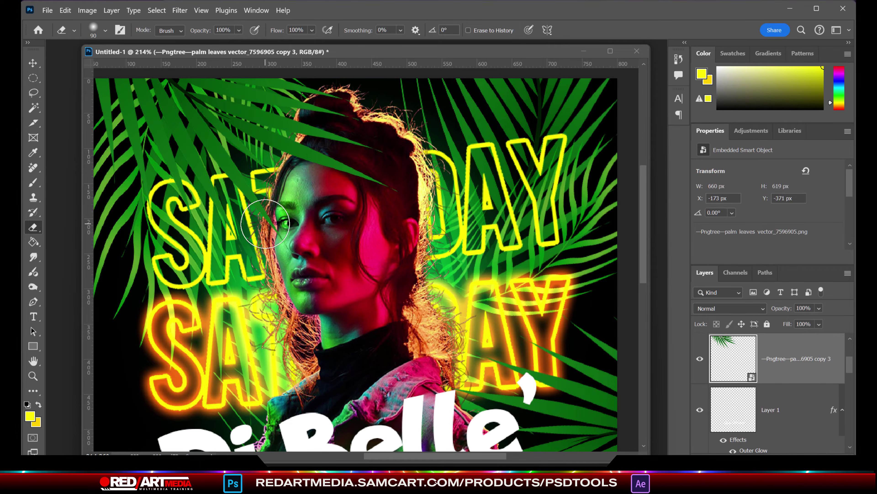
left_click(228, 198)
key("Return")
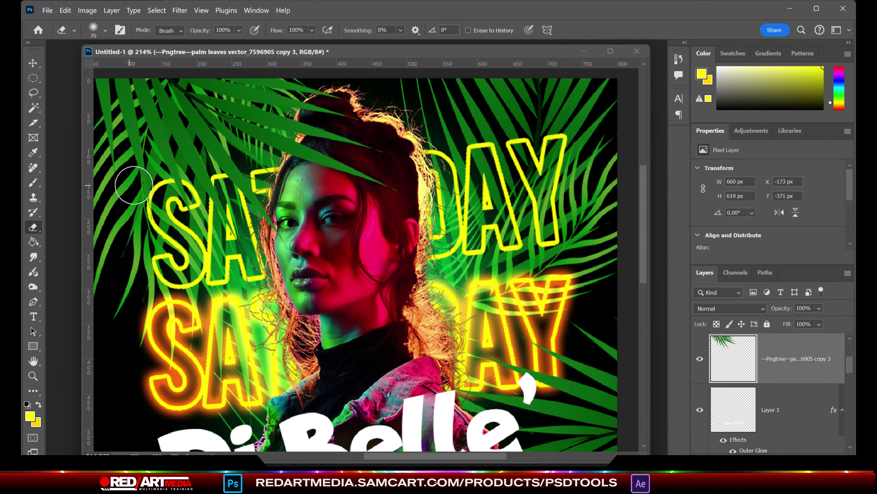
right_click(173, 197)
double_click(390, 221)
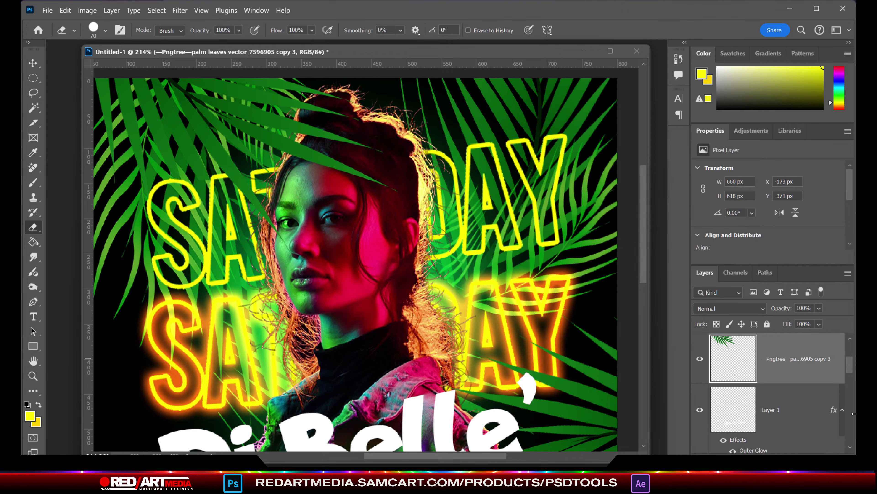
left_click(791, 411)
scroll(788, 380, "down", 3)
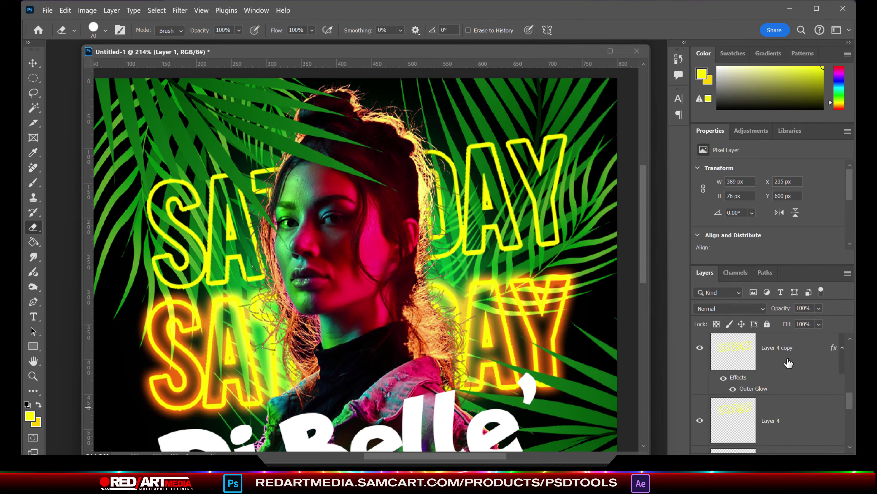
Step: Add a dark green outer glow to the upper SATURDAY outline
left_click(756, 431)
left_click(111, 10)
mouse_move(138, 117)
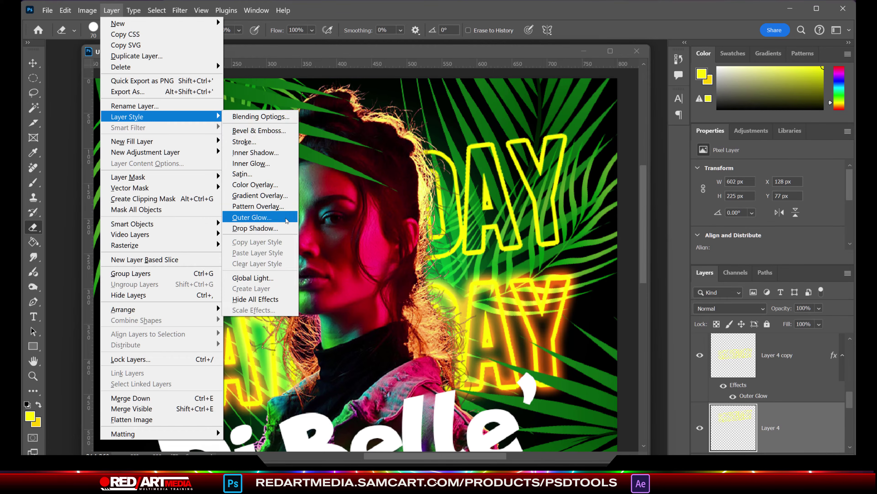
left_click(287, 218)
left_click(594, 142)
left_click_drag(564, 363, 567, 338)
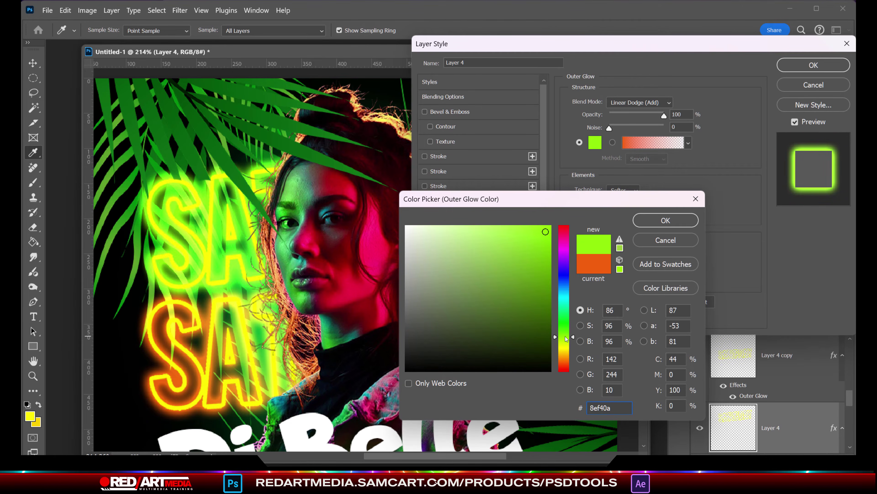
left_click(545, 286)
left_click(666, 220)
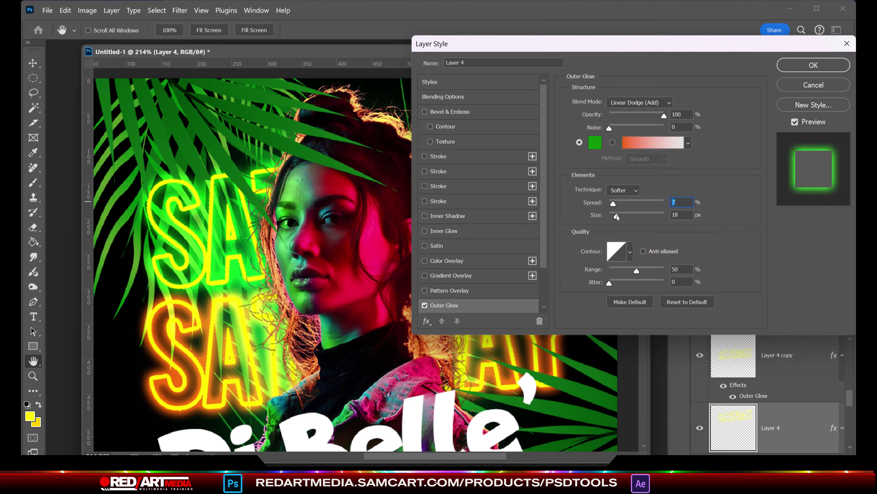
left_click_drag(617, 215, 615, 215)
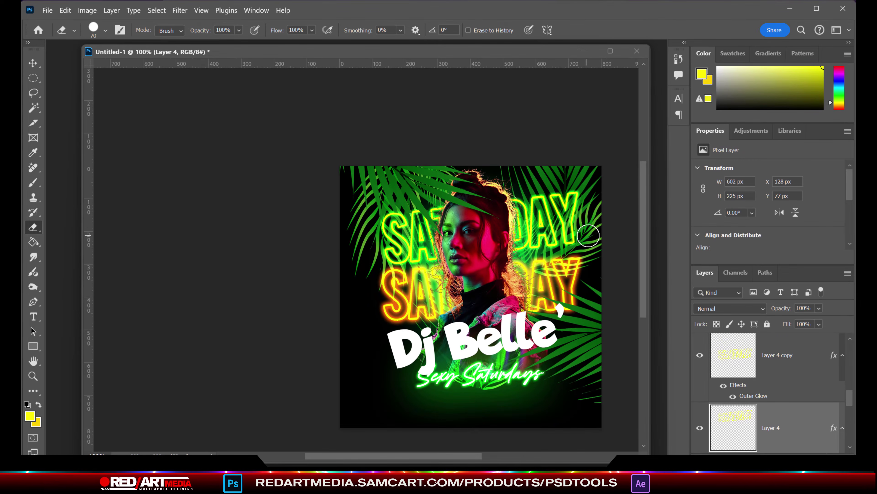
scroll(484, 434, "down", 2)
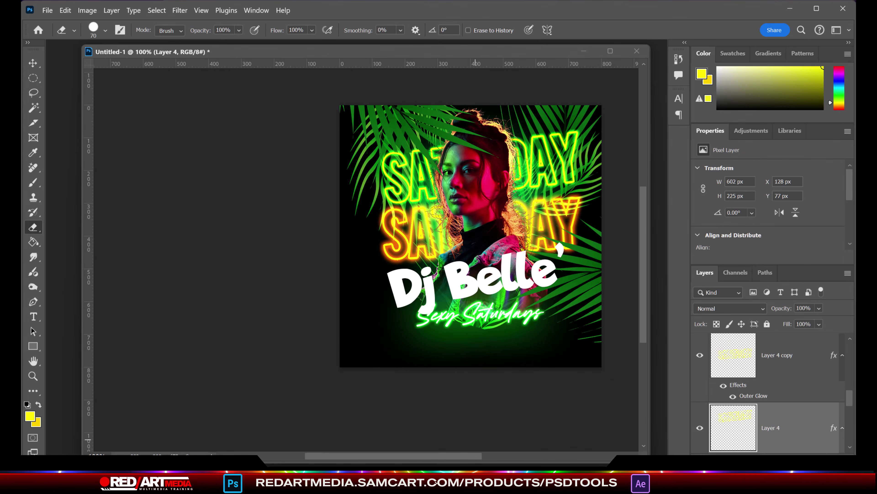
scroll(484, 434, "right", 5)
Step: Scale the upper SATURDAY to about 117% and the orange one to 111%, nudging both down
left_click(33, 62)
key("ctrl+t")
left_click_drag(342, 130, 336, 120)
key("shift+Down")
key("shift+Down")
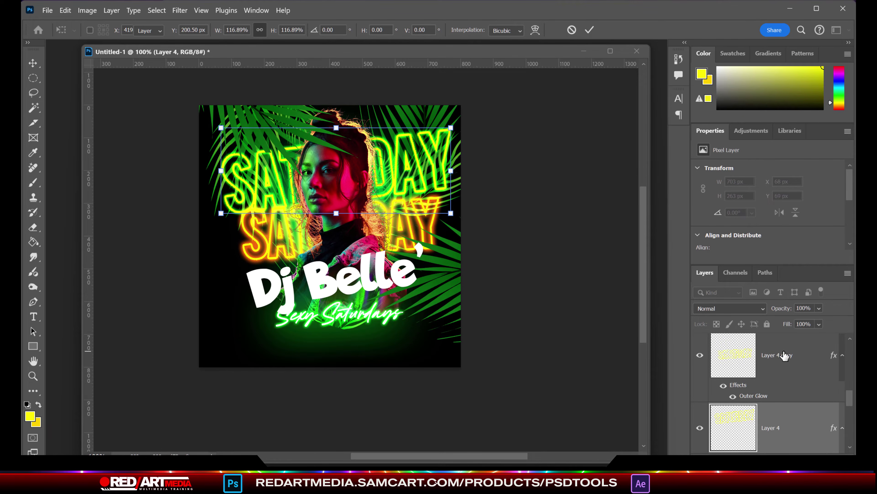
left_click(785, 356)
key("shift+Down")
key("shift+Down")
key("shift+Down")
key("shift+Down")
key("ctrl+t")
left_click_drag(341, 274, 342, 279)
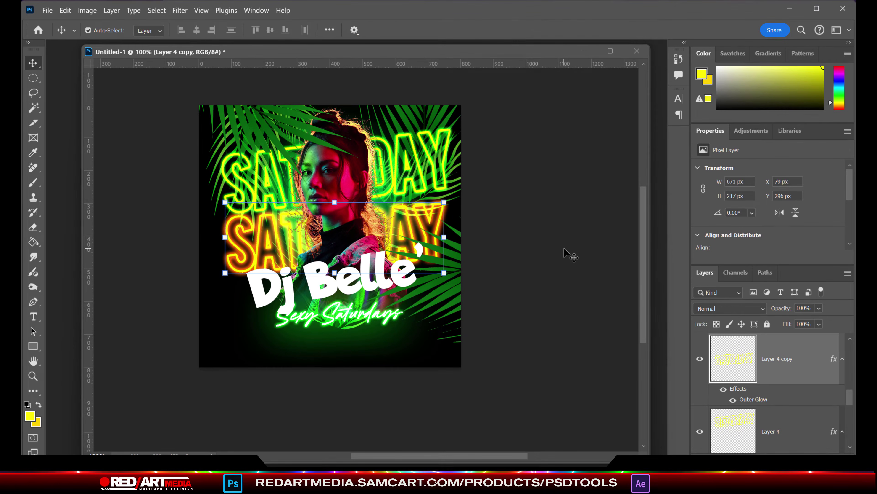
Step: Place the Embers image from ATMOSPHERE IMAGES into the flyer and resize it
left_click(47, 11)
left_click(69, 251)
left_click(367, 31)
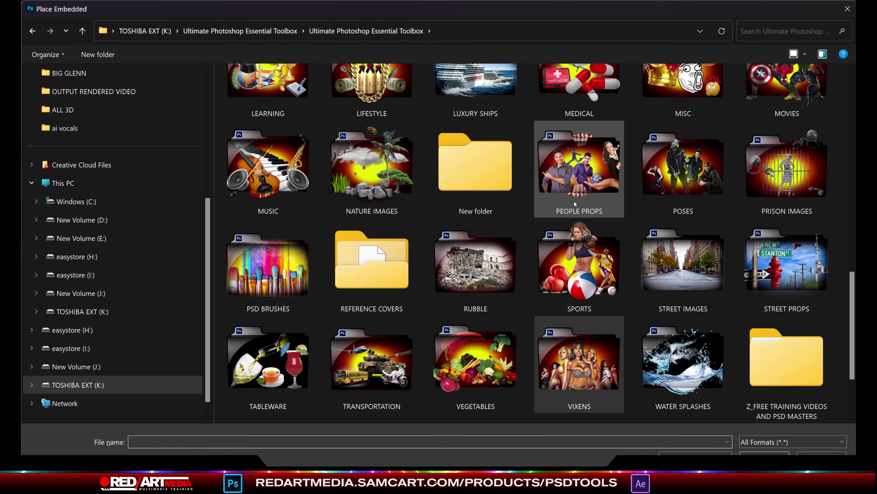
scroll(575, 204, "up", 10)
double_click(475, 111)
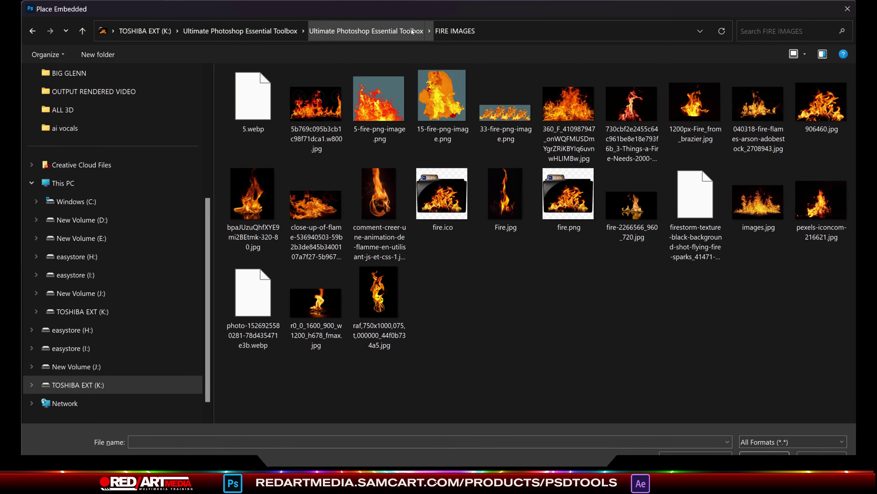
left_click(366, 31)
double_click(379, 161)
double_click(758, 107)
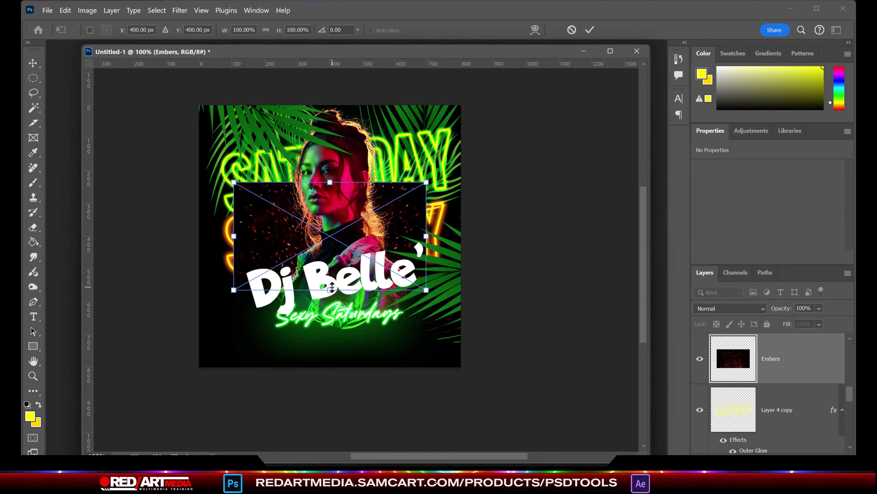
left_click_drag(330, 311, 338, 330)
key("Return")
Step: Blend Embers with Linear Dodge (Add), then add a Color Dodge copy nudged upward
left_click(760, 308)
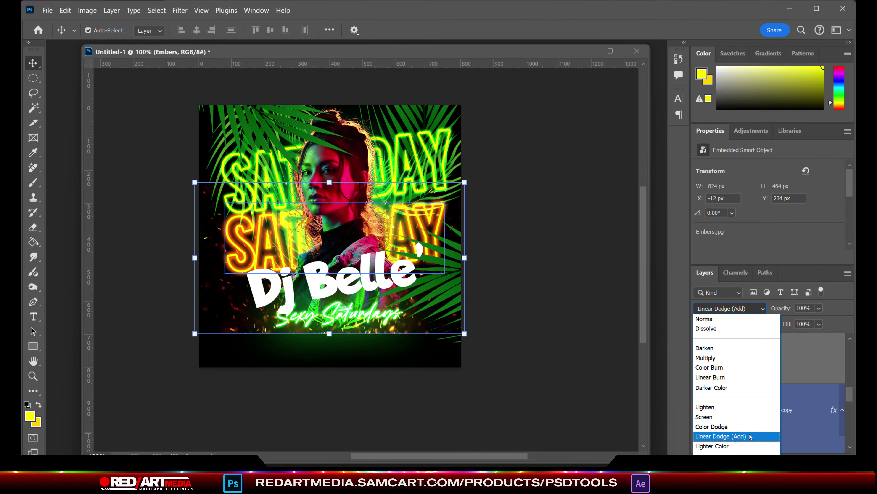
left_click(751, 436)
key("ctrl+j")
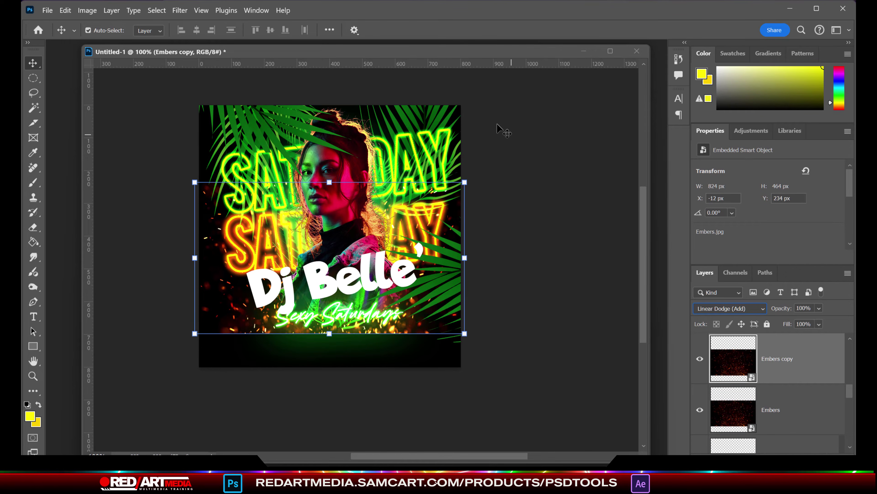
key("shift+plus")
left_click(762, 308)
left_click(722, 423)
key("shift+Up")
key("shift+Up")
key("shift+Up")
key("shift+Up")
key("shift+Up")
key("shift+Up")
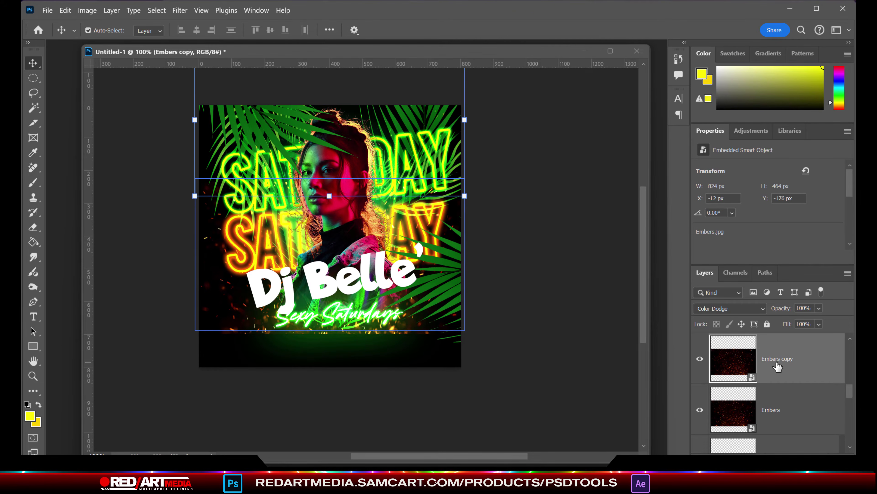
key("shift+Up")
key("shift+Up")
key("shift+Up")
key("shift+Up")
key("shift+Up")
key("shift+Up")
key("shift+Up")
key("shift+Up")
key("shift+Up")
key("shift+Up")
key("shift+Up")
Step: Give the Embers copy a different blend mode and nudge the original Embers down toward the bottom
left_click(65, 11)
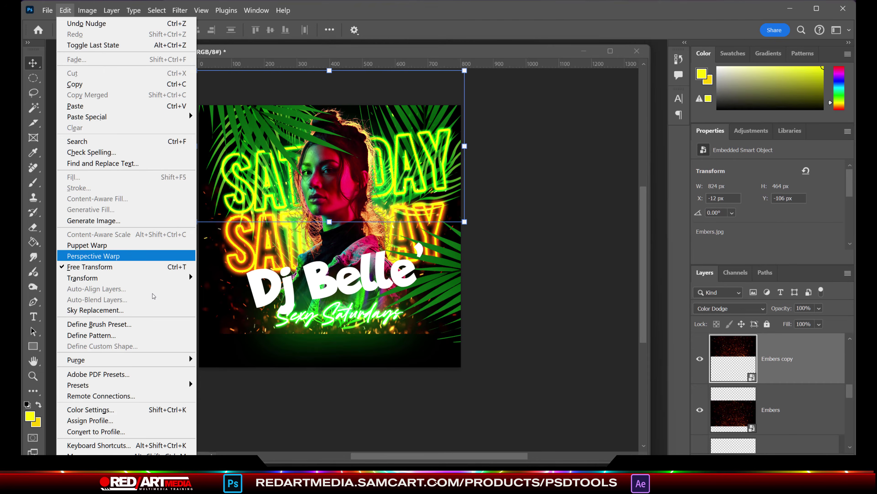
mouse_move(84, 278)
key("Escape")
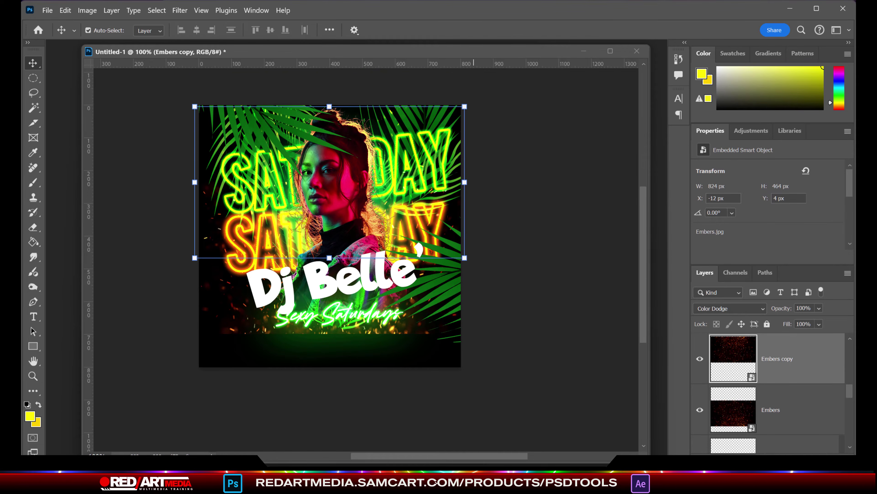
left_click(730, 308)
left_click(717, 416)
left_click(599, 251)
left_click(393, 329)
key("shift+Down")
key("shift+Down")
key("shift+Down")
key("shift+Down")
key("shift+Down")
key("shift+Down")
key("shift+Down")
key("shift+Down")
key("shift+Down")
key("shift+Down")
left_click(581, 257)
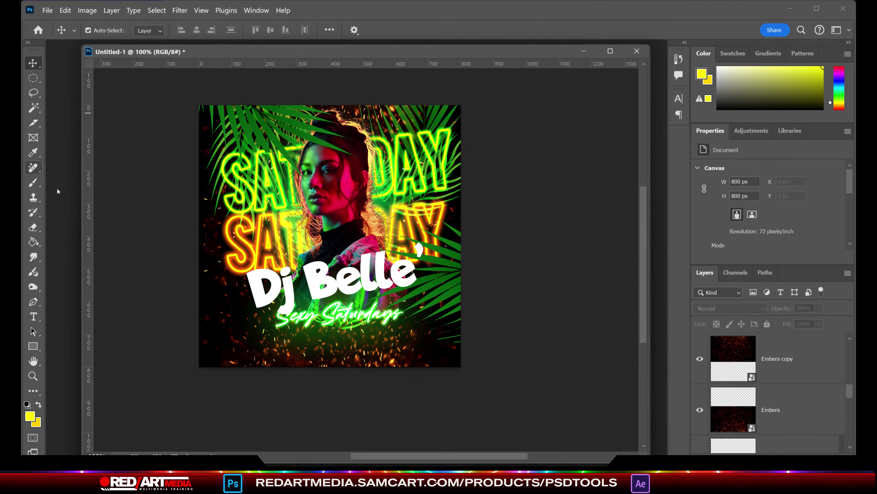
Step: Soft-erase the Embers along the flyer bottom with a soft round Eraser brush
left_click(771, 411)
right_click(774, 416)
key("Escape")
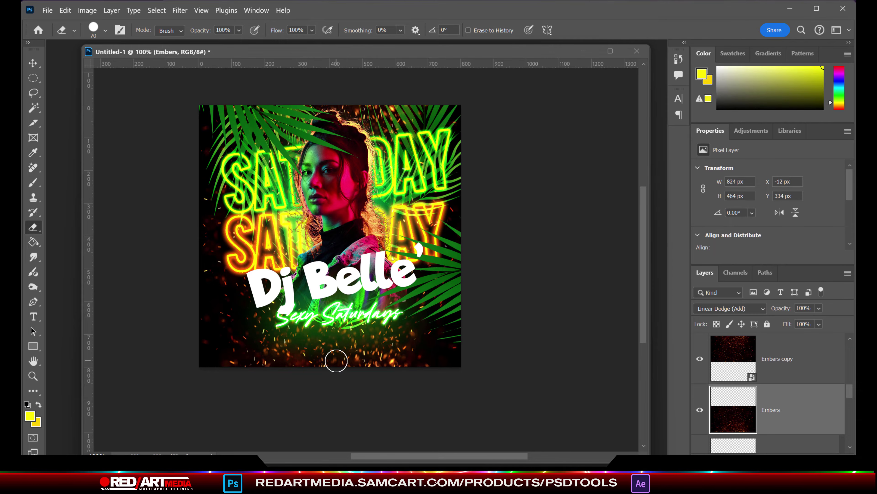
left_click(338, 390)
left_click(105, 30)
double_click(160, 204)
left_click(320, 377)
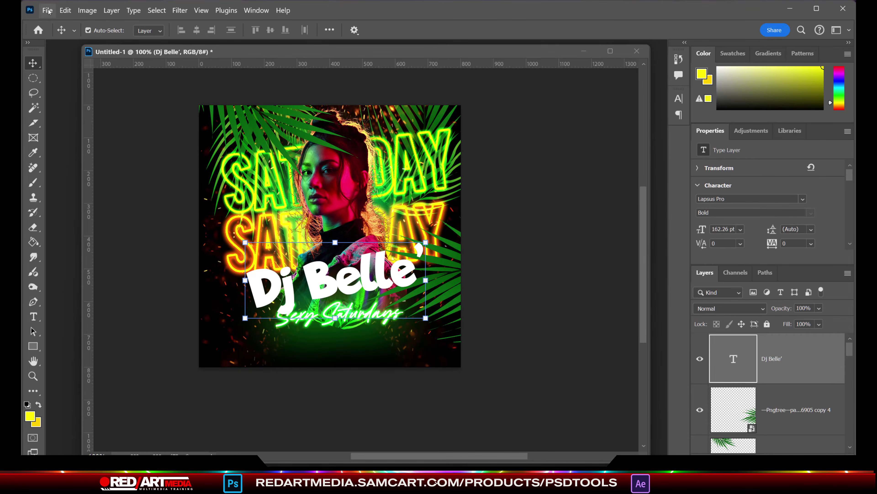
Step: Open the 460.psd Juicy template from TEXT EFFECT 200+MODERN and its REPLACE YOUR TEXT smart object
left_click(49, 11)
left_click(59, 34)
left_click(147, 33)
double_click(235, 106)
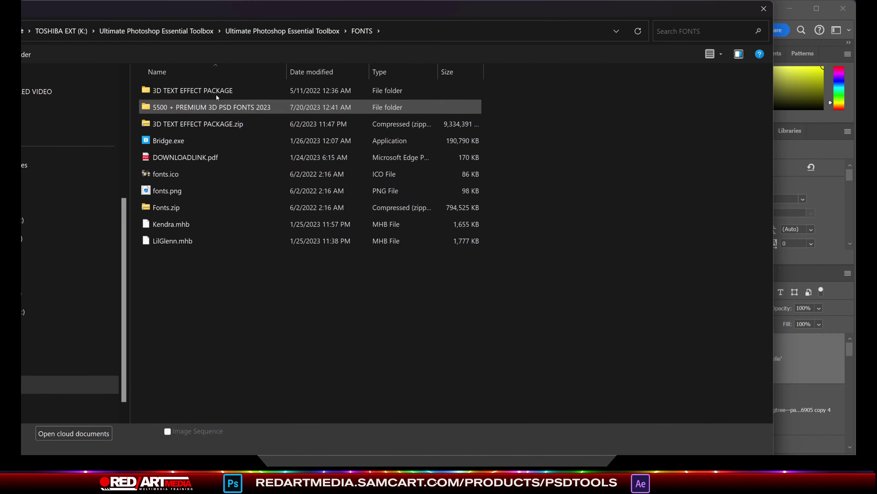
double_click(196, 88)
double_click(215, 103)
left_click_drag(771, 82, 778, 271)
double_click(389, 178)
left_click(489, 331)
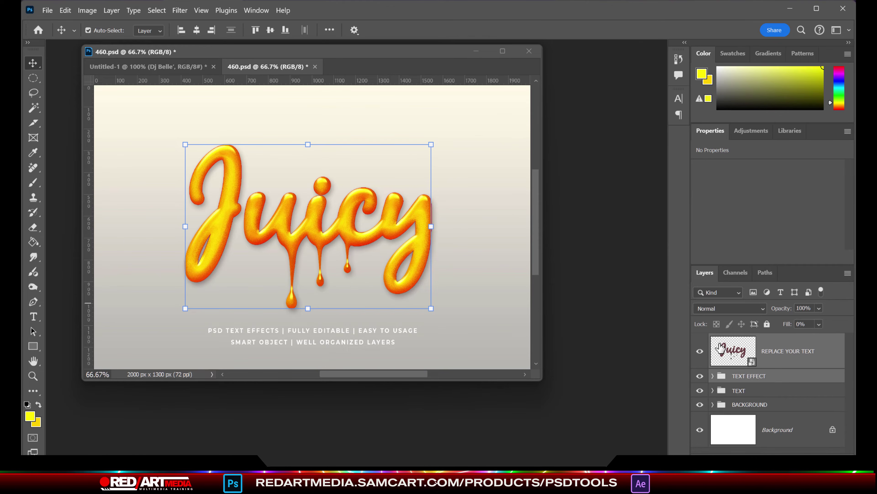
double_click(733, 350)
Step: Retype Juicy as 'DJ.uicy' and shift the text about 99 px left
key("t")
left_click(208, 214)
type("DJuicy")
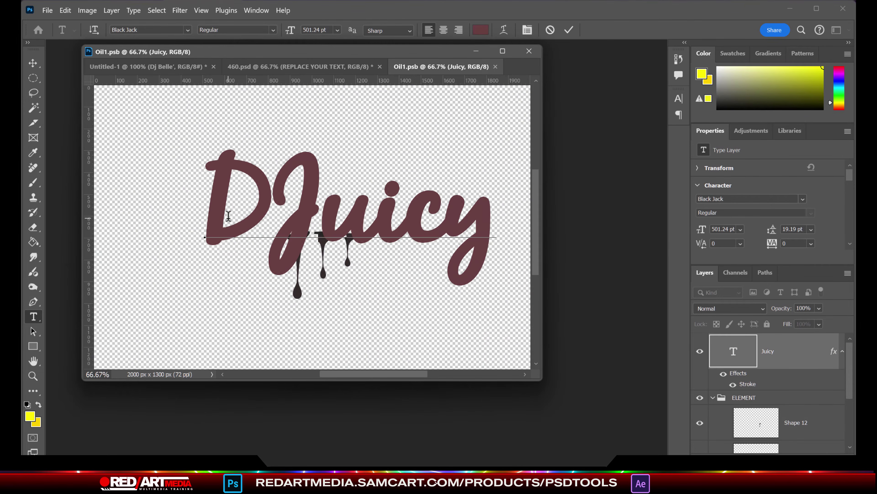
key("shift+Right")
key("shift+Right")
key("shift+Right")
key("shift+Right")
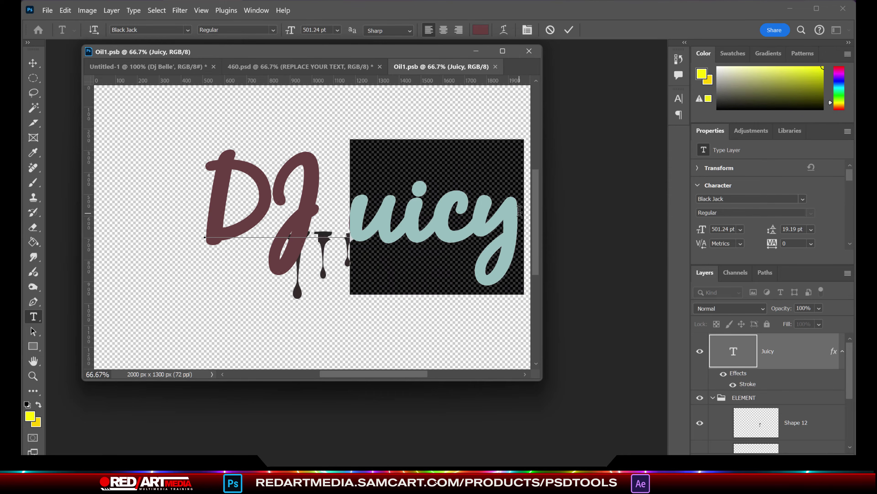
left_click(321, 214)
type(".")
key("Delete")
key("ctrl+Return")
key("v")
left_click_drag(377, 222, 343, 222)
Step: Change it to 'DJ. Uicy' and narrow the text to about 92% width
key("t")
left_click(372, 215)
key("shift+Left")
type("U")
left_click(312, 229)
key("ctrl+t")
left_click_drag(505, 194, 472, 208)
mouse_move(367, 200)
left_mouse_down()
mouse_move(358, 196)
mouse_move(367, 197)
left_mouse_up()
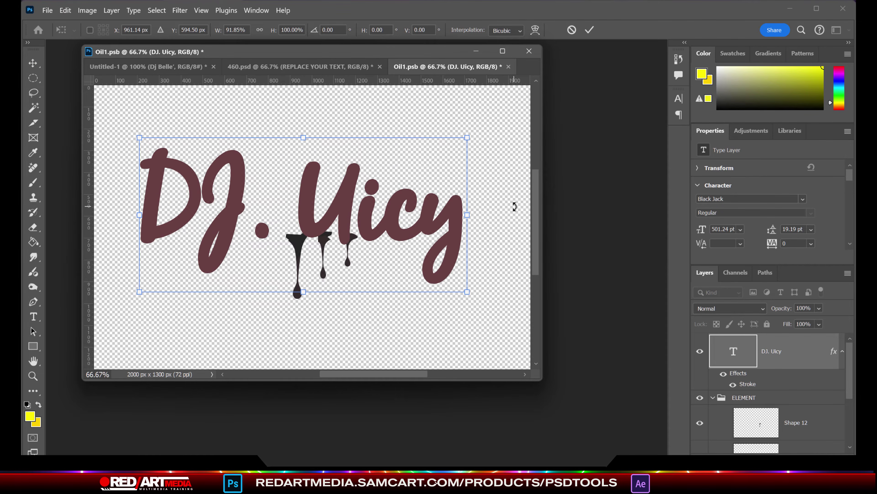
key("Return")
Step: Move the big, medium and small drips under the DJ. Uicy letters, beneath the i and c
key("v")
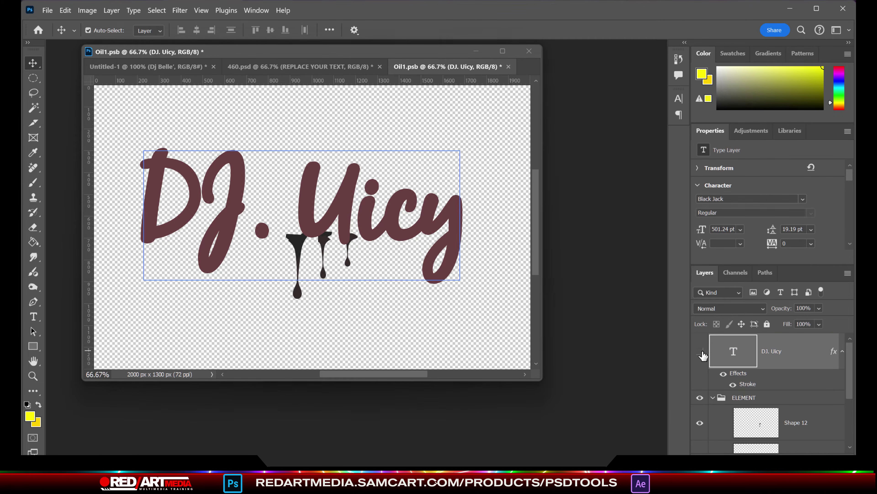
left_click(700, 352)
left_click(349, 248)
left_click_drag(323, 263, 357, 347)
mouse_move(311, 250)
left_mouse_down()
mouse_move(319, 313)
mouse_move(310, 255)
left_mouse_up()
scroll(750, 387, "up", 2)
left_click(700, 351)
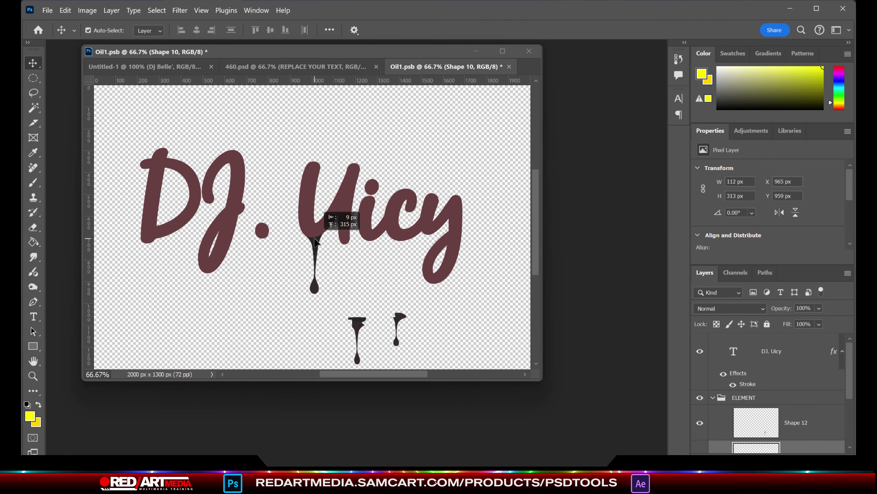
left_click_drag(357, 331, 373, 254)
left_click_drag(410, 324, 406, 241)
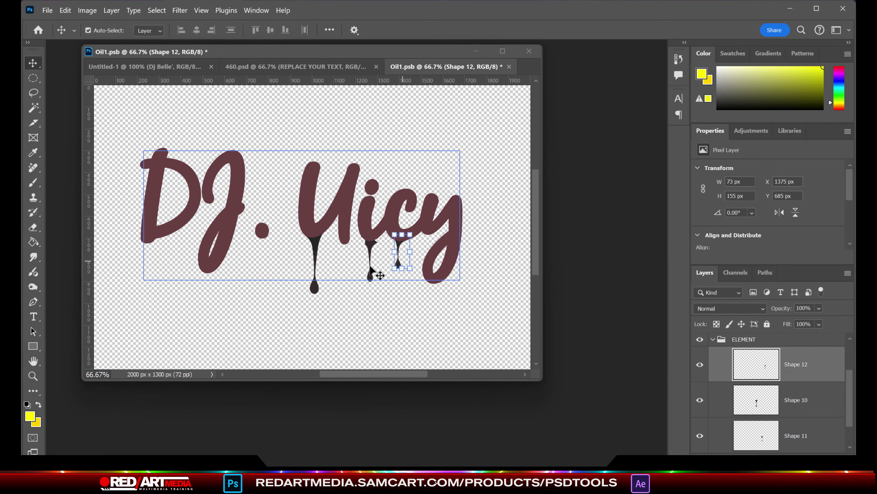
Step: Check the drip layers, save the smart object, and return to the 460.psd template
left_click(374, 244)
left_click(372, 279)
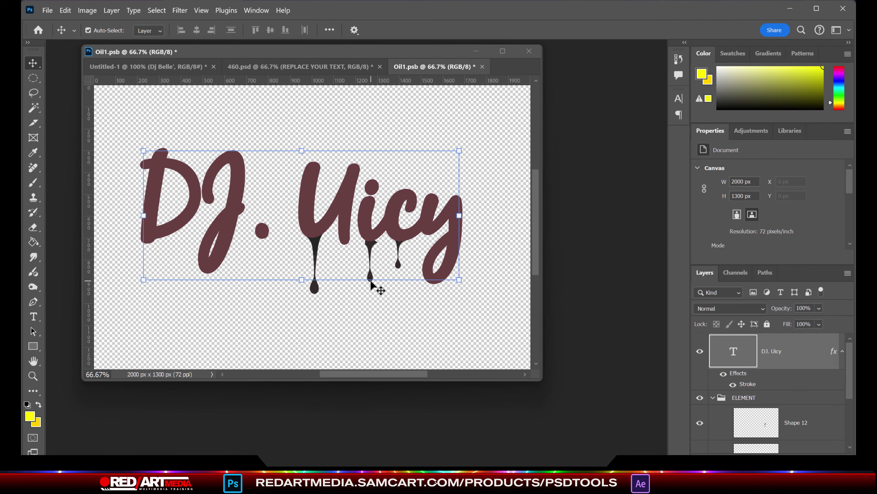
left_click(399, 258)
left_click(315, 273)
left_click(805, 438)
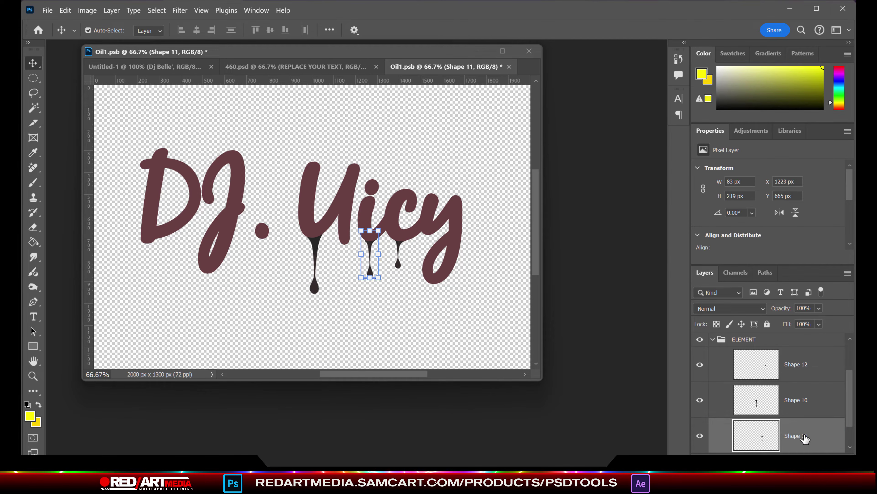
left_click(47, 10)
left_click(52, 136)
left_click(309, 66)
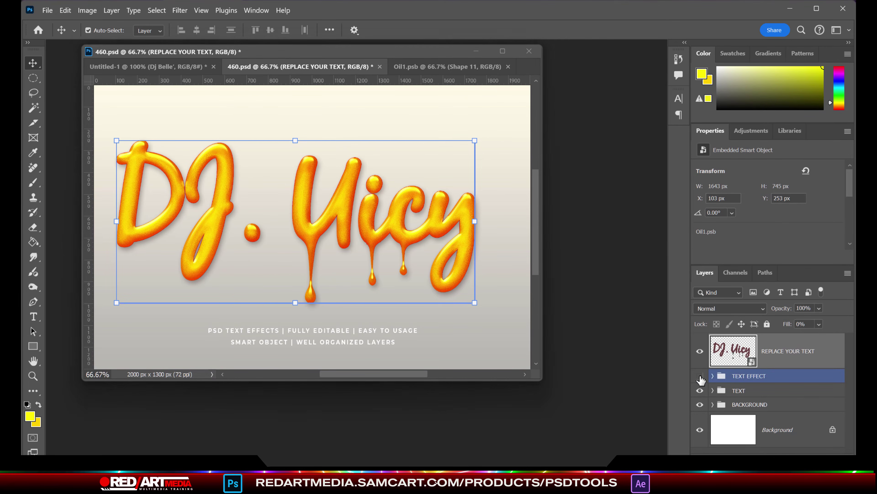
Step: Bring the TEXT EFFECT group into the flyer and delete the old white title
left_click(750, 375)
left_click_drag(342, 71, 511, 54)
left_click_drag(749, 376, 308, 208)
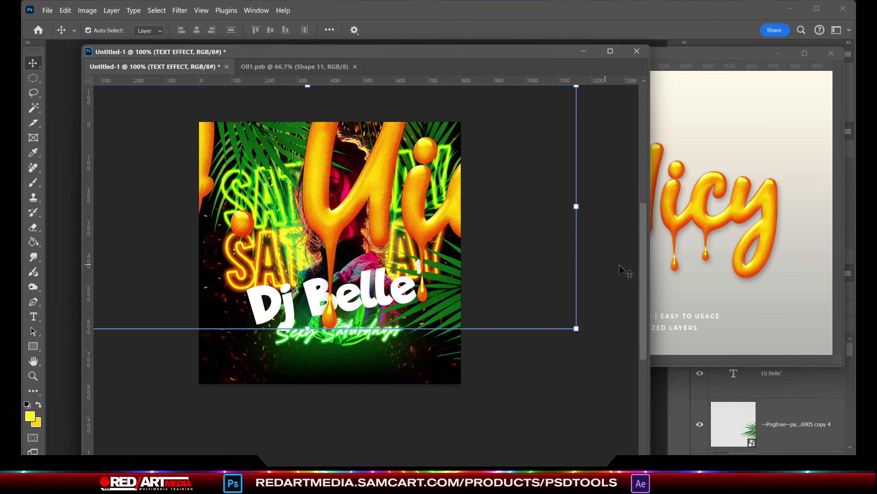
left_click_drag(576, 328, 183, 251)
left_click(362, 299, "ctrl")
key("Delete")
Step: Move the DJ. Uicy drip title down, scaling and tilting it to fit
left_click_drag(342, 187, 348, 308)
key("ctrl+t")
left_click_drag(460, 372, 408, 344)
left_click_drag(422, 306, 399, 309)
key("Return")
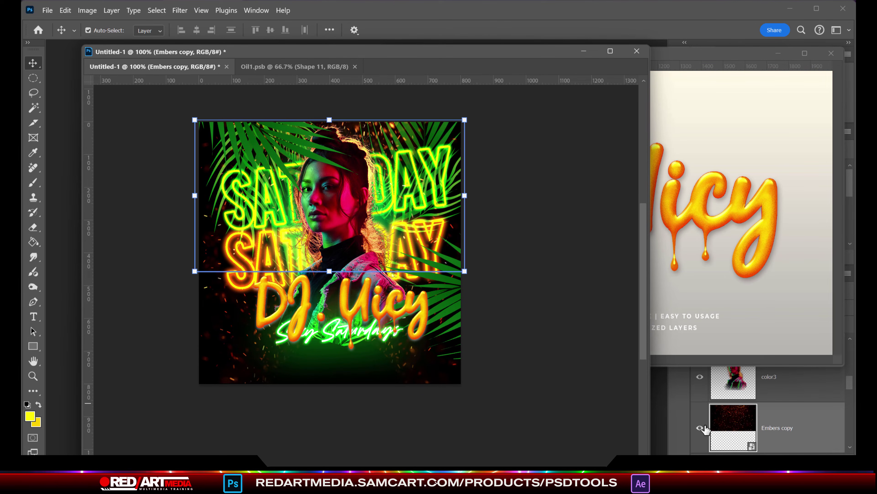
Step: Stack the orange SATURDAY at the top and move the green SATURDAY behind the face
left_click_drag(431, 215, 432, 381)
left_click(242, 273)
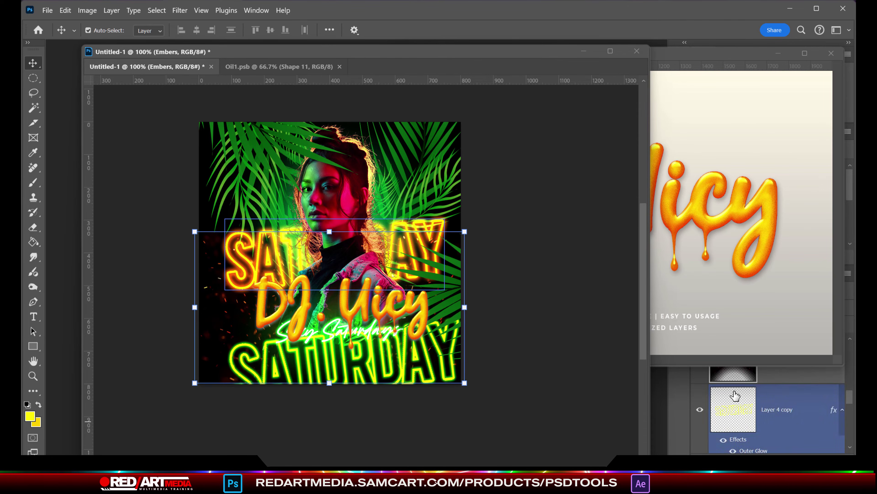
key("shift+Up")
key("shift+Up")
key("shift+Up")
key("shift+Up")
key("shift+Up")
key("shift+Up")
key("shift+Up")
key("shift+Up")
key("shift+Up")
key("shift+Up")
key("shift+Up")
key("shift+Up")
key("shift+Up")
key("shift+Up")
key("shift+Up")
key("shift+Up")
key("shift+Up")
key("shift+Up")
key("shift+Up")
key("shift+Up")
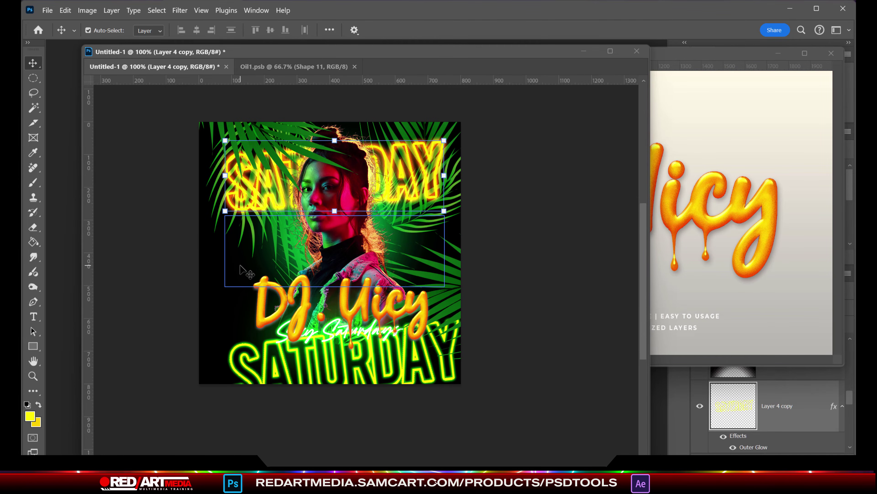
left_click(523, 417)
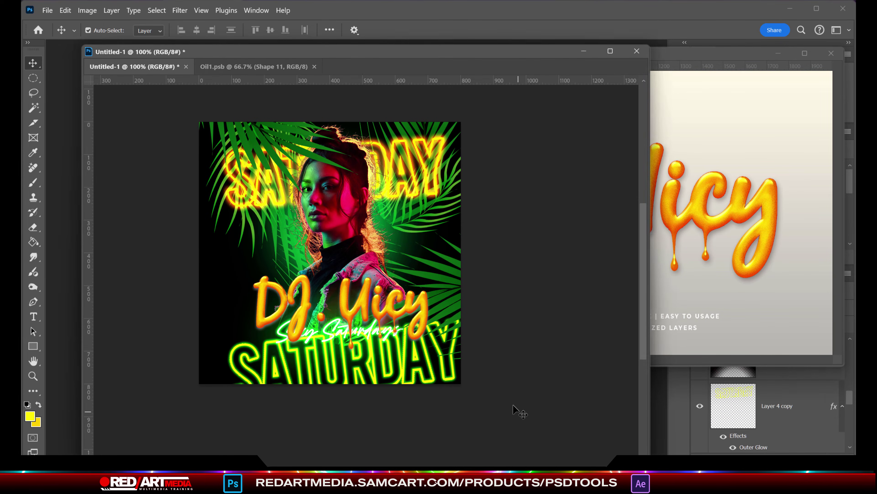
left_click(449, 377)
left_click_drag(452, 417, 434, 287)
key("ctrl+t")
Step: Nudge Sexy Saturdays down, split its glow style into a layer, and stack it above the title
key("Escape")
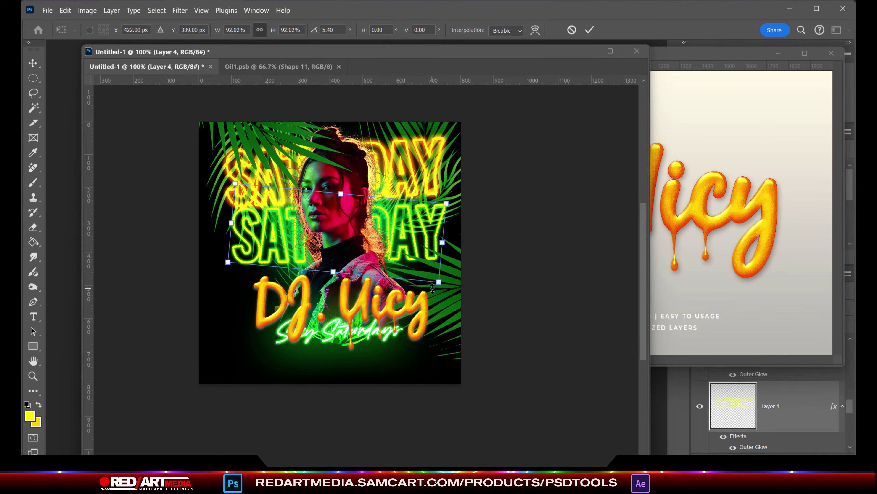
left_click(330, 339)
left_click_drag(330, 339, 369, 337)
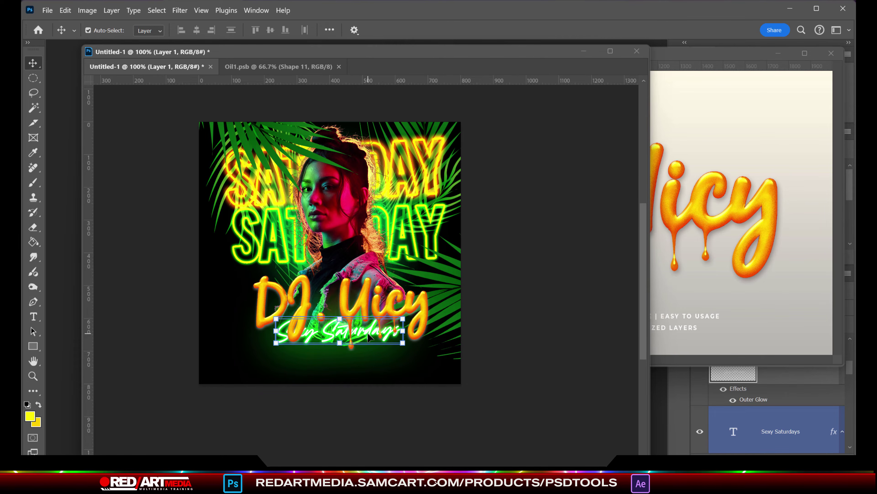
left_click(831, 52)
right_click(836, 375)
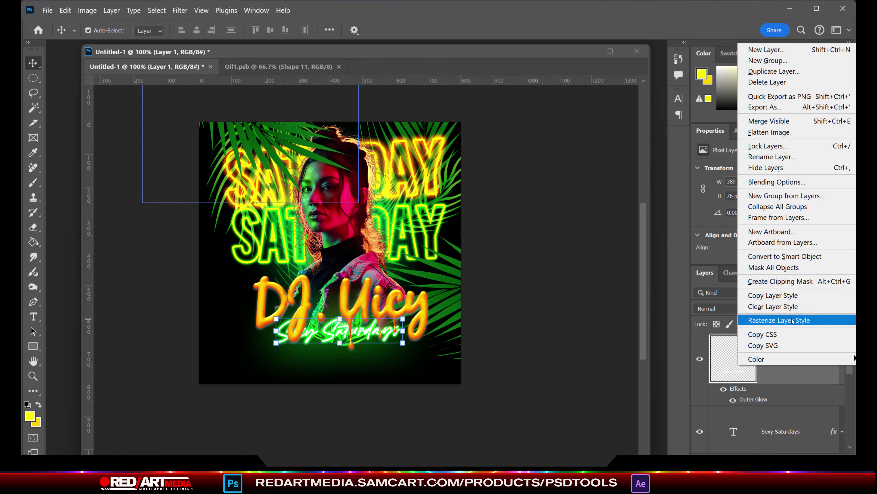
left_click(792, 321)
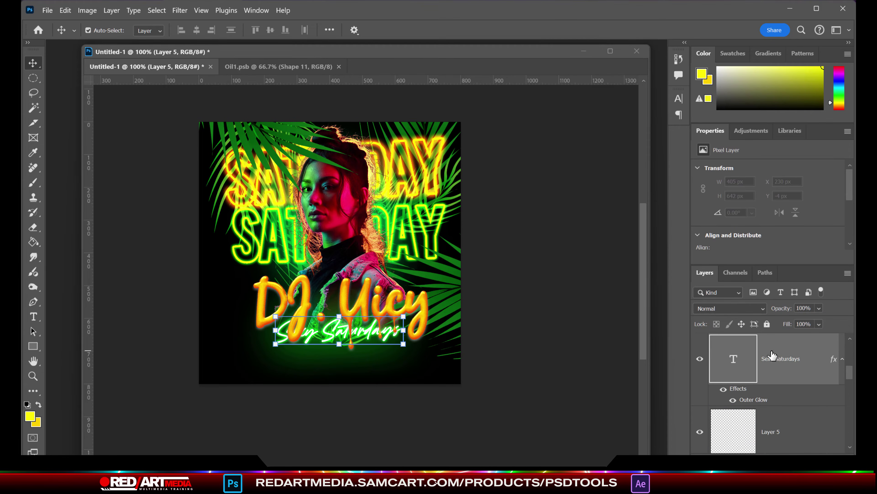
left_click(770, 365)
left_click_drag(801, 369, 805, 346)
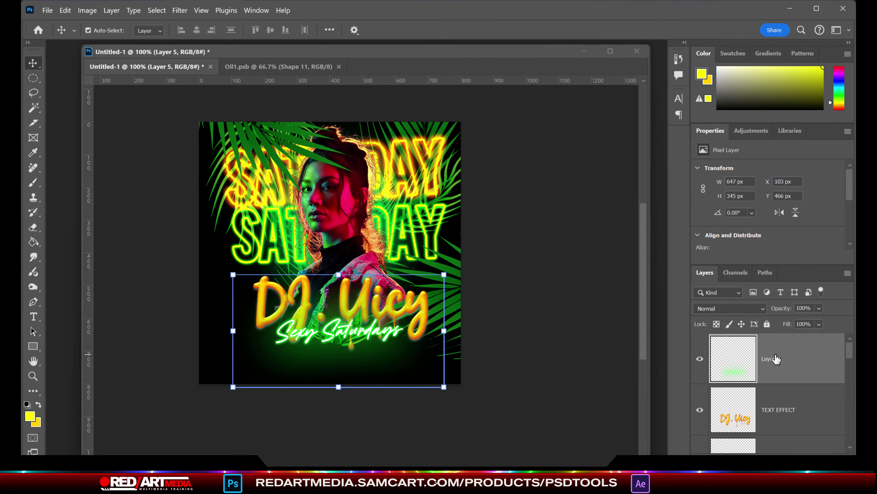
Step: Nudge the DJ. Uicy title up and reshape the green glow to sit beneath it
left_click(754, 416)
key("shift+Up")
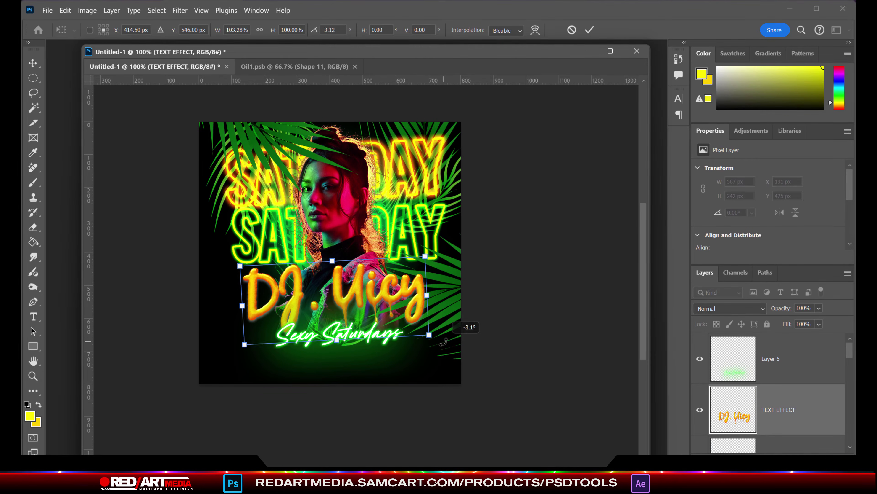
left_click(337, 366)
mouse_move(335, 385)
left_mouse_down()
mouse_move(337, 375)
mouse_move(349, 375)
left_mouse_up()
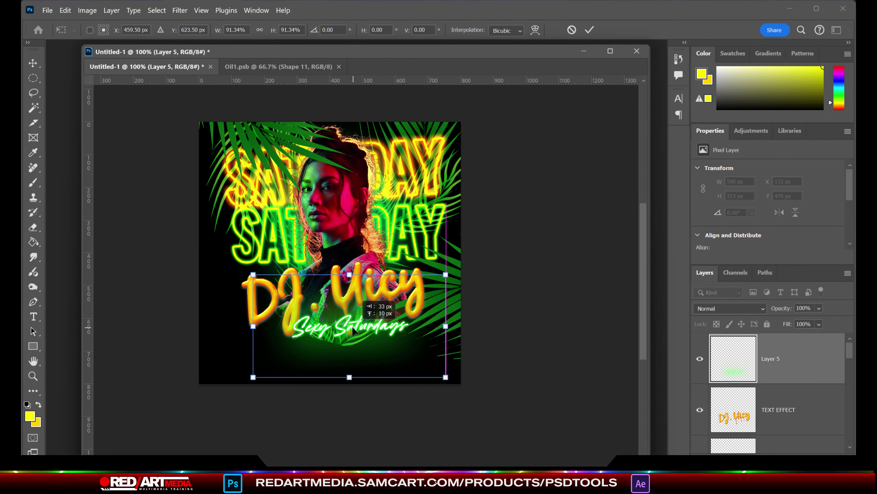
left_click_drag(456, 328, 465, 327)
left_click_drag(412, 329, 397, 325)
left_click(589, 30)
mouse_move(850, 353)
left_mouse_down()
mouse_move(851, 388)
mouse_move(850, 346)
left_mouse_up()
Step: Turn on both Embers layers and group Layers 5 and 6 into a group named 'text'
left_click(700, 410)
left_click(700, 387)
left_click(771, 359)
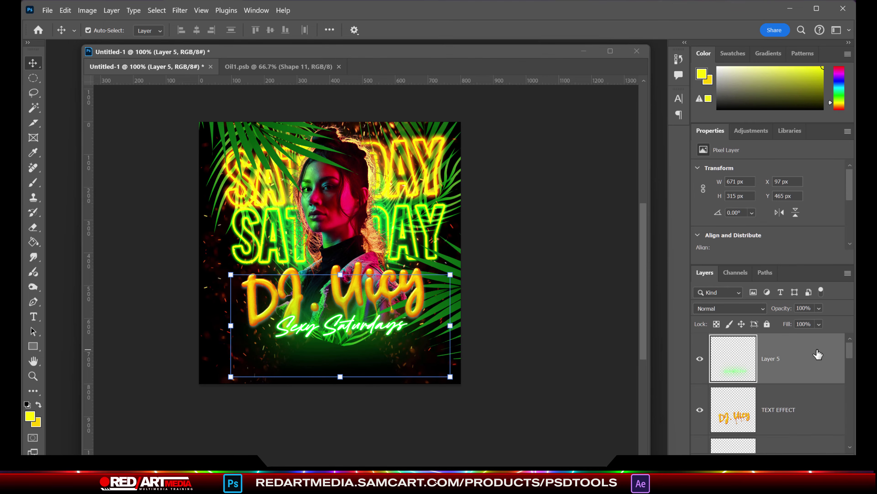
left_click(770, 412, "shift")
key("ctrl+g")
double_click(742, 340)
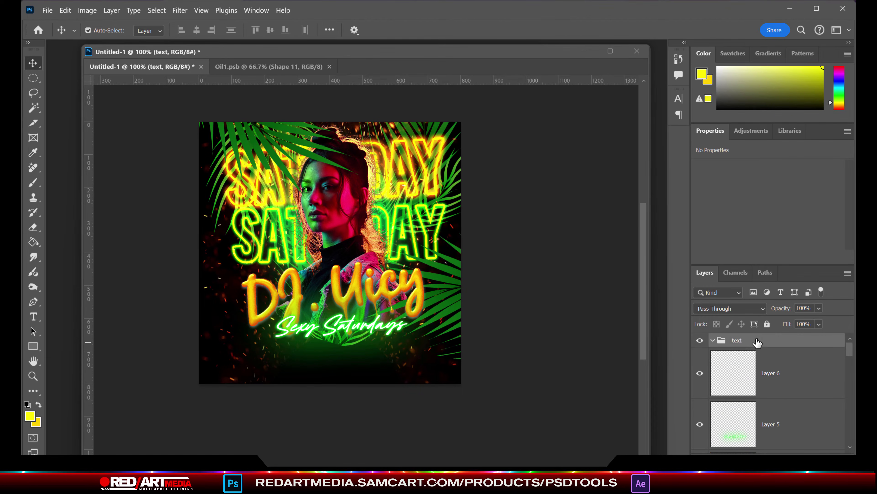
Step: Add a Nexa Heavy text layer reading 'RED ART MEDIA PRESENTS'
left_click(274, 372)
left_click(149, 29)
type("nexa")
left_click(409, 117)
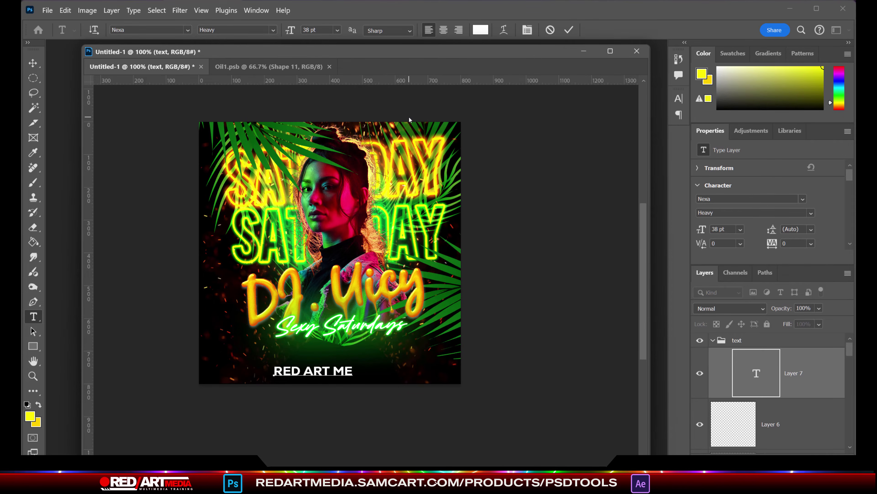
type("RED ART MEDIA PRESENTS")
key("ctrl+Return")
Step: Scale the RED ART MEDIA PRESENTS header down to about half size
key("v")
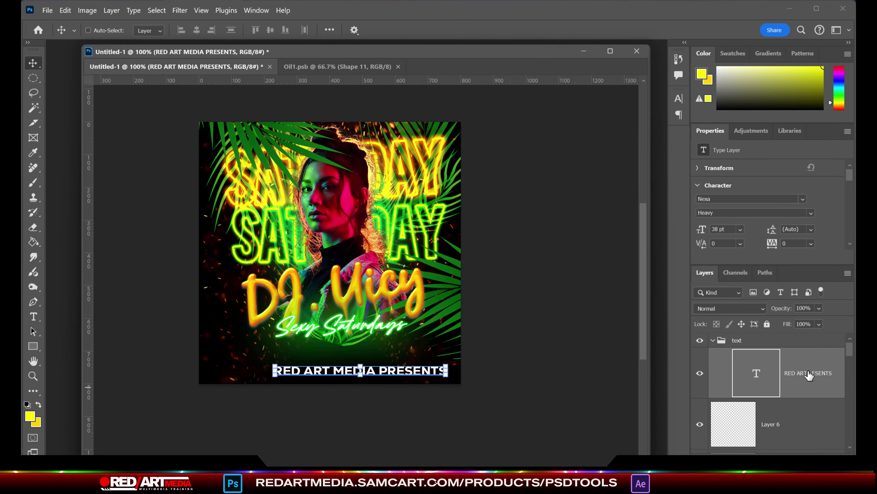
key("ctrl+a")
key("ctrl+d")
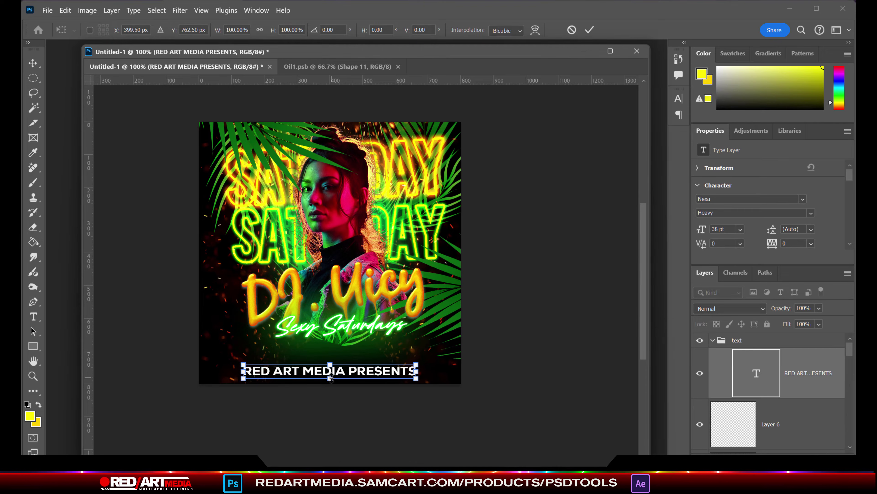
left_click_drag(330, 379, 331, 370)
key("Return")
Step: Create a new two-line date text reading 'JUNE' over '15T'
key("t")
left_click(245, 354)
type("june")
key("BackSpace")
key("BackSpace")
key("BackSpace")
key("BackSpace")
type("JUNE")
key("Return")
type("15")
key("ctrl+a")
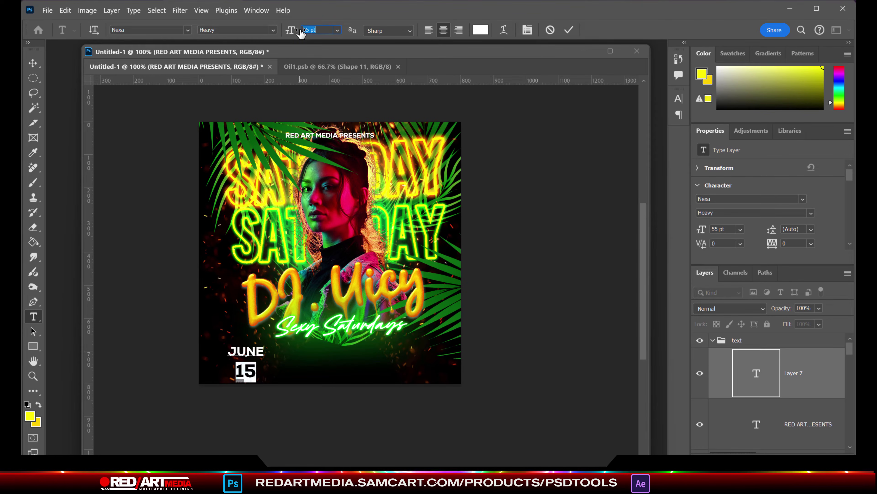
left_click(268, 369)
type("TH")
Step: Shrink the TH suffix to 21 pt, tighten the date's line spacing, and move it top-left
left_click_drag(277, 35, 270, 34)
left_click(527, 30)
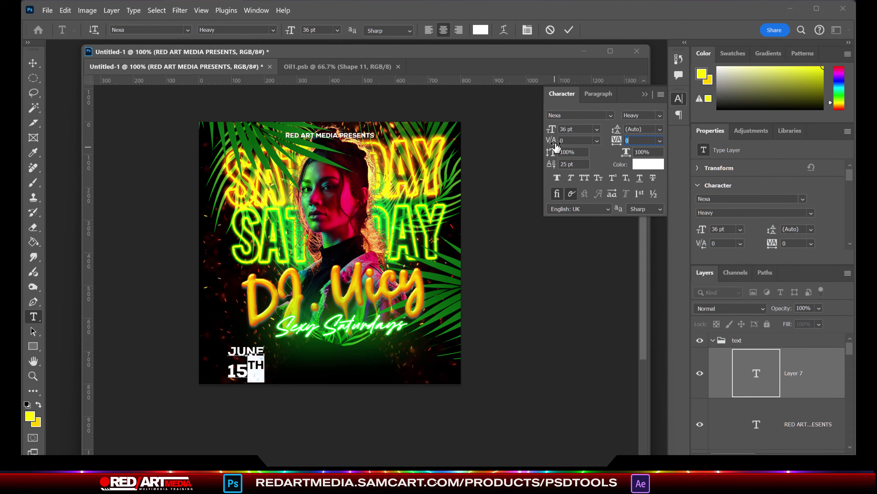
key("ctrl+a")
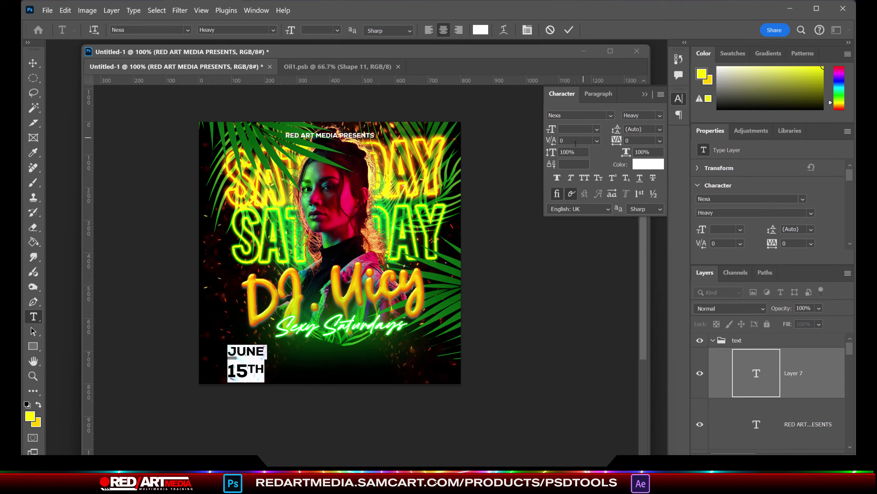
left_click_drag(618, 133, 613, 134)
left_click(33, 63)
left_click_drag(242, 365, 428, 147)
Step: Duplicate the date into an 8PM 2PM time text enlarged to 48 pt
key("ctrl+j")
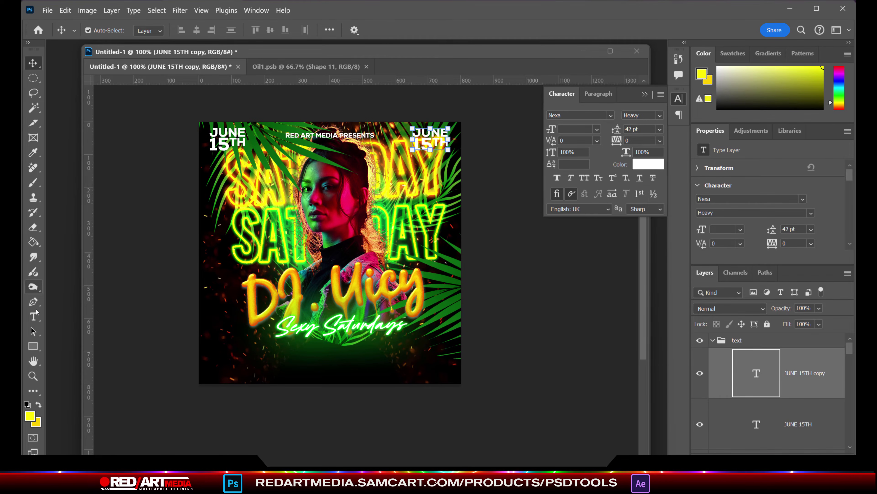
key("t")
left_click(453, 143)
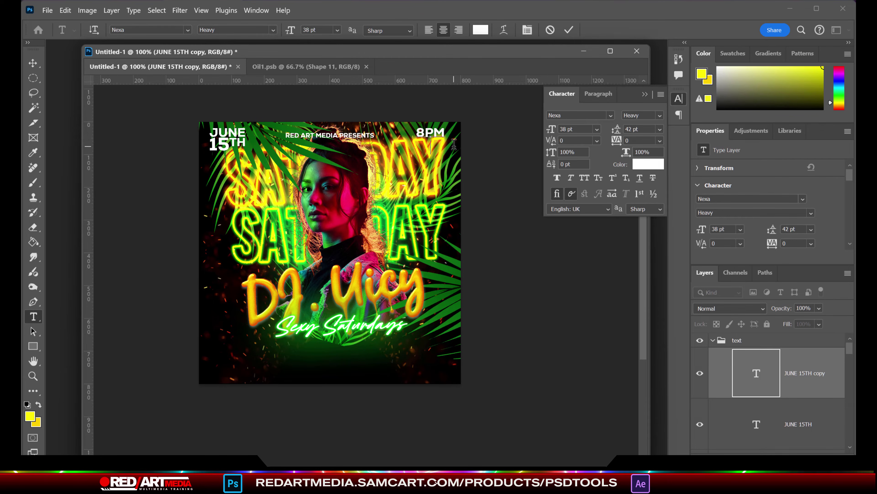
key("ctrl+a")
left_click_drag(551, 131, 556, 130)
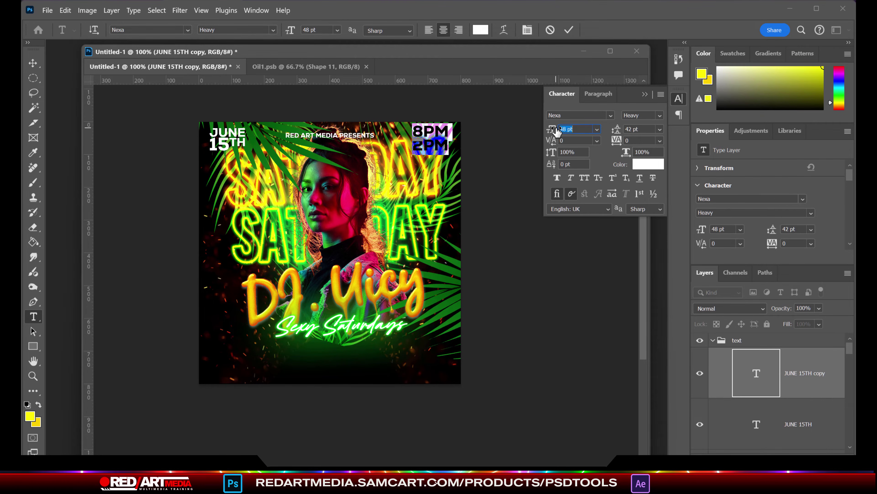
left_click(40, 61)
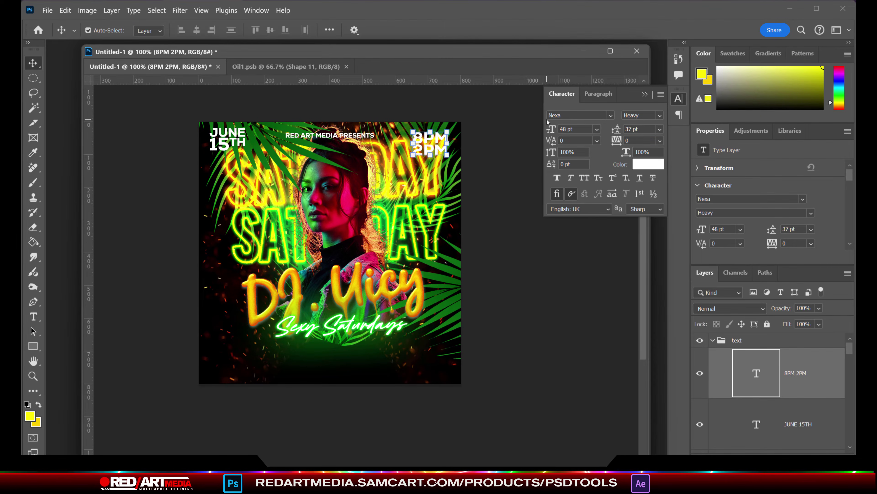
Step: Duplicate the time text to the lower left as '21+ EVENT' with a smaller EVENT line
key("ctrl+j")
left_click_drag(437, 139, 227, 301)
key("t")
left_click(241, 300)
key("ctrl+a")
type("21")
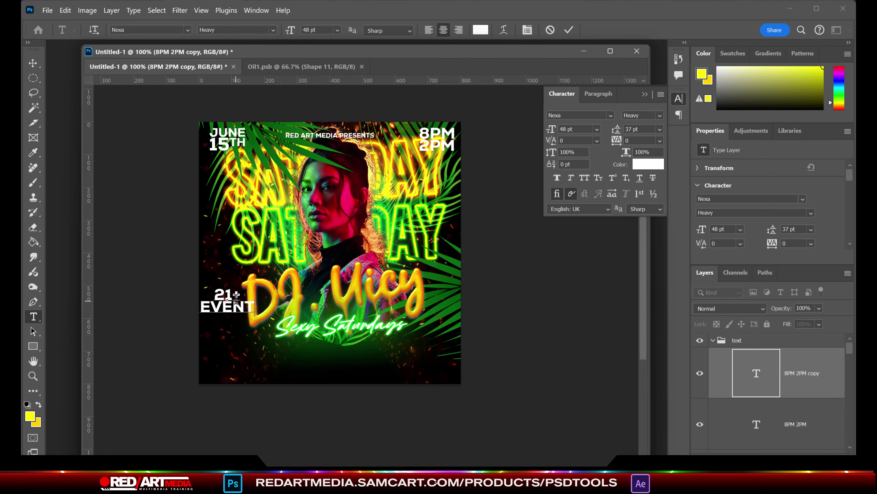
left_click_drag(258, 307, 201, 307)
left_click_drag(552, 129, 549, 129)
left_click(33, 63)
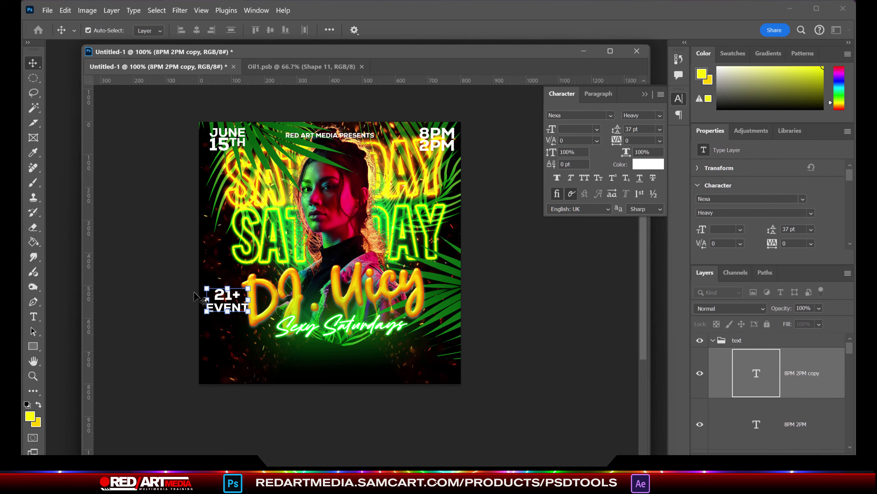
Step: Duplicate the 21+ EVENT text below the original and select its text for replacement
key("ctrl+j")
key("shift+Down")
key("shift+Down")
key("shift+Down")
key("shift+Down")
key("shift+Down")
key("shift+Down")
key("shift+Down")
key("t")
left_click(264, 341)
key("ctrl+a")
Step: Type the HOSTED BY host names text, left-aligned at 28 pt with tighter line spacing
type("HOSTED")
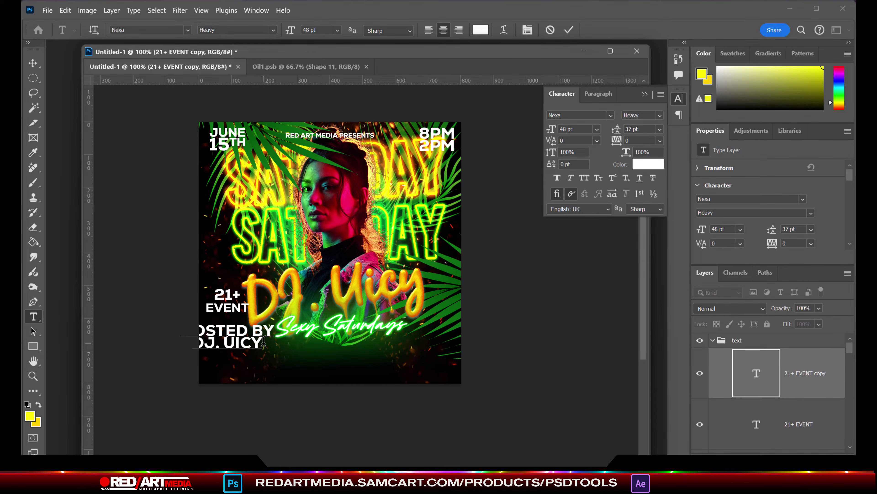
type("TIZZLE")
key("ctrl+a")
key("ctrl+shift+l")
left_click_drag(554, 132, 542, 133)
left_click_drag(620, 135, 613, 138)
left_click(289, 350)
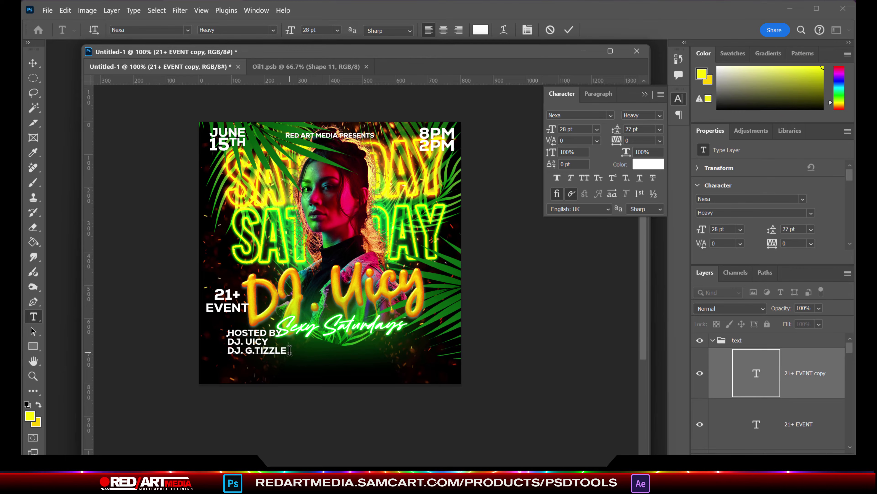
Step: Make HOSTED BY Extra Light and nudge the hosts text up and left
left_click(273, 29)
left_click(235, 49)
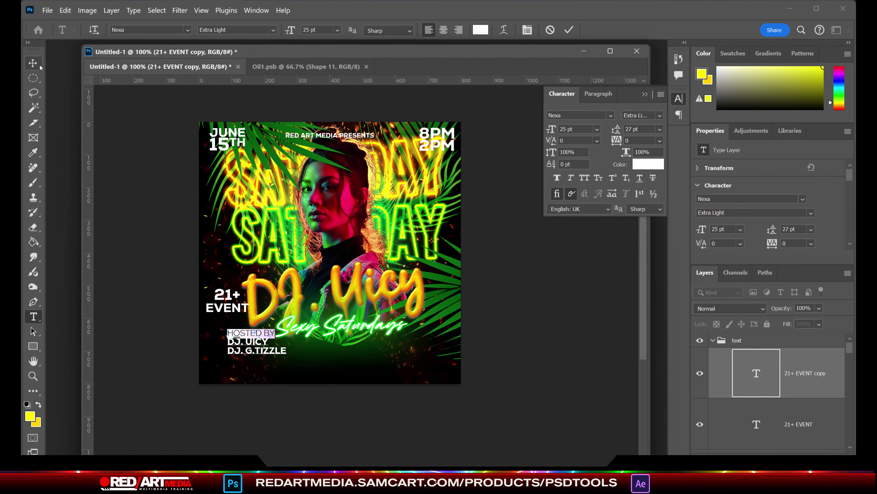
left_click(33, 62)
key("shift+Left")
key("shift+Left")
key("shift+Left")
key("shift+Left")
key("shift+Left")
key("shift+Left")
key("shift+Up")
Step: Duplicate the hosts text to the right side and right-align the copy
left_click_drag(809, 373, 820, 419)
key("shift+Right")
key("shift+Right")
key("shift+Right")
key("shift+Right")
key("shift+Right")
key("shift+Right")
key("shift+Right")
key("shift+Right")
key("shift+Right")
key("shift+Right")
key("shift+Right")
key("shift+Right")
key("shift+Right")
key("shift+Right")
key("shift+Right")
key("shift+Right")
key("shift+Right")
key("shift+Right")
key("shift+Right")
key("shift+Right")
key("shift+Right")
key("shift+Right")
key("shift+Right")
key("shift+Right")
key("shift+Right")
key("shift+Right")
key("shift+Right")
key("shift+Right")
key("shift+Right")
key("shift+Right")
key("shift+Right")
key("t")
left_click_drag(393, 326, 466, 350)
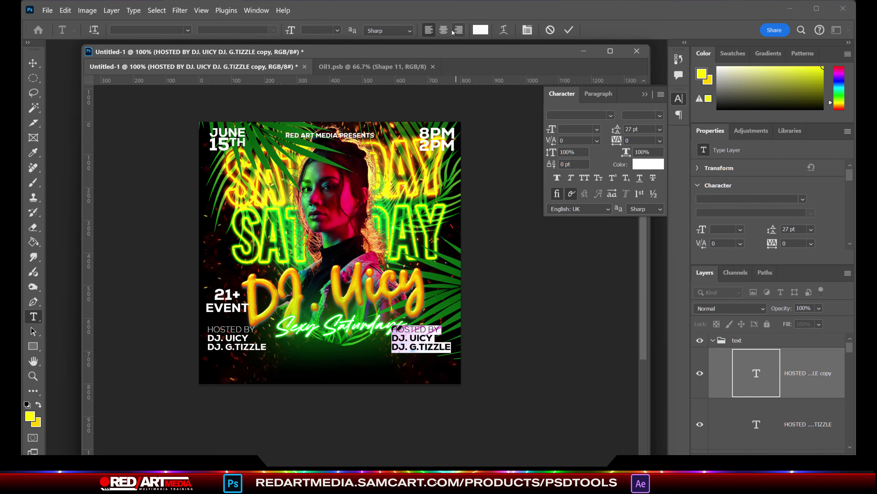
left_click(459, 30)
Step: Turn the copy into a Heavy 29 pt FOOD / DRINKS / PARKING list
left_click_drag(378, 329, 342, 326)
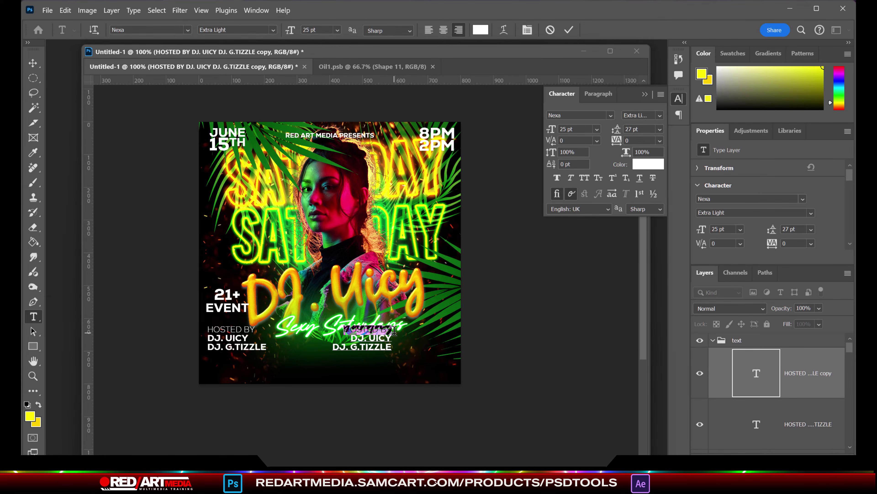
type("FOOD")
key("Return")
type("DRINKS")
key("Return")
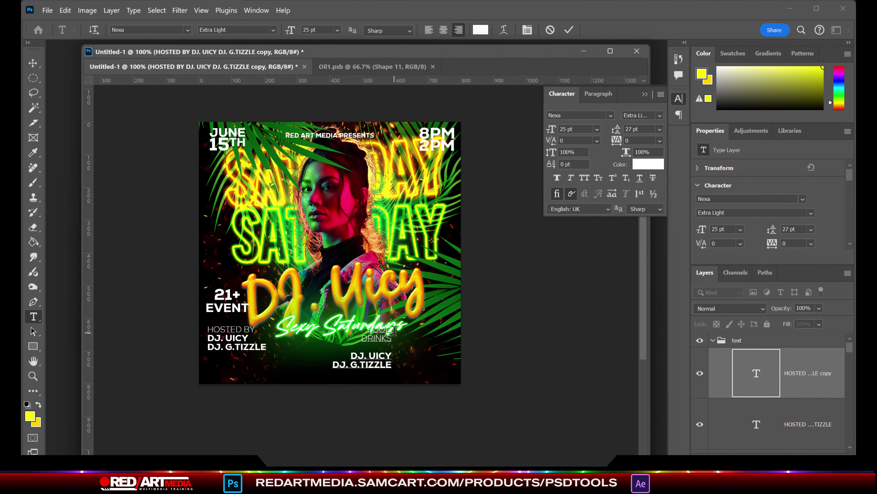
left_click(272, 30)
left_click(221, 66)
left_click_drag(550, 129, 565, 129)
left_click_drag(393, 367, 392, 349)
key("BackSpace")
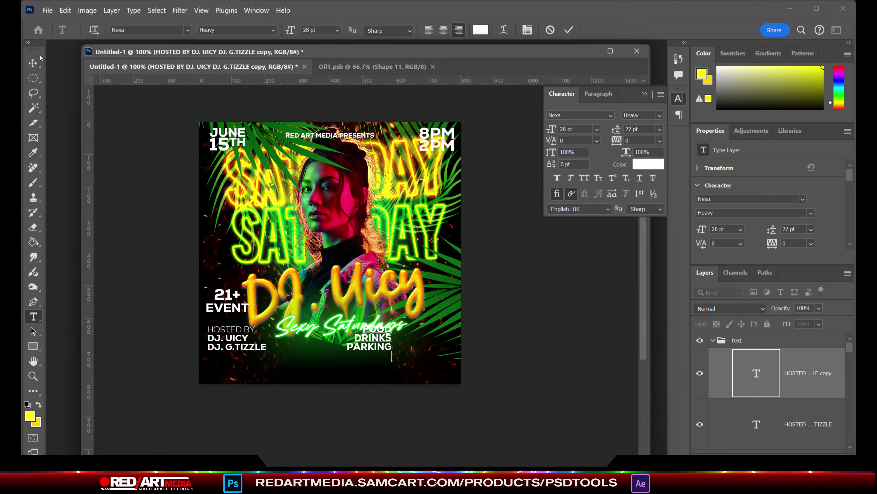
key("ctrl+Return")
Step: Nudge the list right and place a duplicate below Sexy Saturdays
key("v")
key("shift+Right")
key("shift+Right")
key("shift+Right")
key("shift+Right")
key("shift+Right")
key("shift+Right")
key("shift+Right")
key("shift+Right")
key("shift+Right")
key("shift+Right")
key("shift+Right")
key("shift+Right")
key("shift+Right")
key("shift+Right")
key("shift+Right")
key("shift+Right")
key("shift+Right")
key("shift+Right")
key("shift+Right")
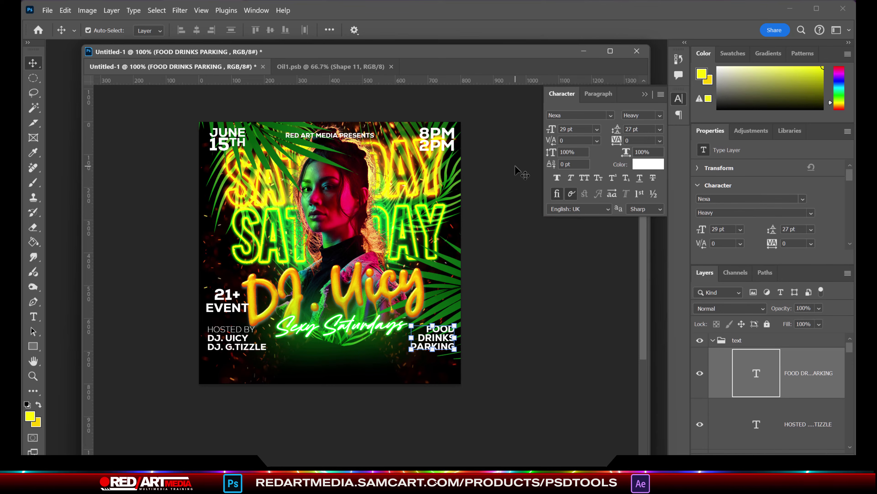
key("ctrl+j")
key("shift+Left")
key("shift+Left")
key("shift+Left")
key("shift+Left")
key("shift+Left")
key("shift+Left")
key("shift+Left")
key("shift+Left")
key("shift+Left")
key("shift+Left")
key("shift+Left")
key("shift+Left")
key("shift+Left")
key("shift+Left")
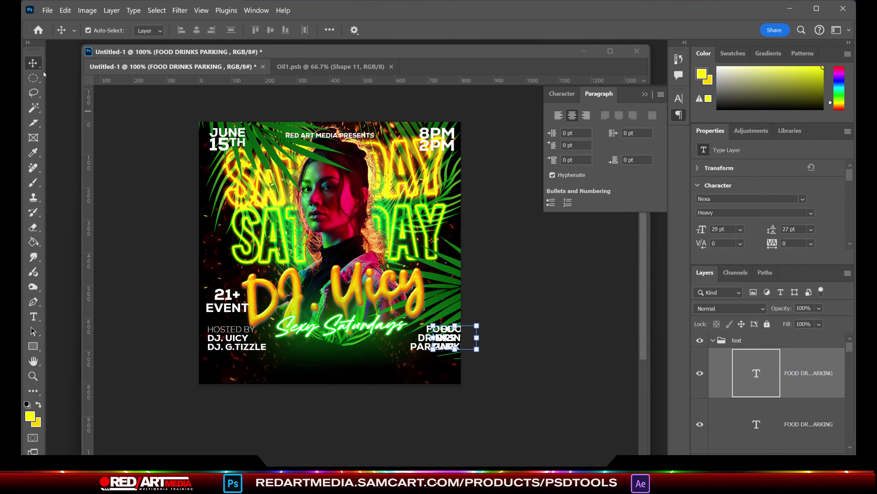
key("shift+Left")
key("shift+Left")
key("shift+Left")
key("shift+Left")
key("shift+Left")
key("shift+Left")
key("shift+Left")
key("shift+Left")
key("shift+Left")
key("shift+Left")
key("shift+Left")
key("shift+Left")
key("shift+Left")
key("shift+Left")
key("shift+Down")
key("shift+Down")
key("shift+Down")
key("shift+Down")
key("shift+Down")
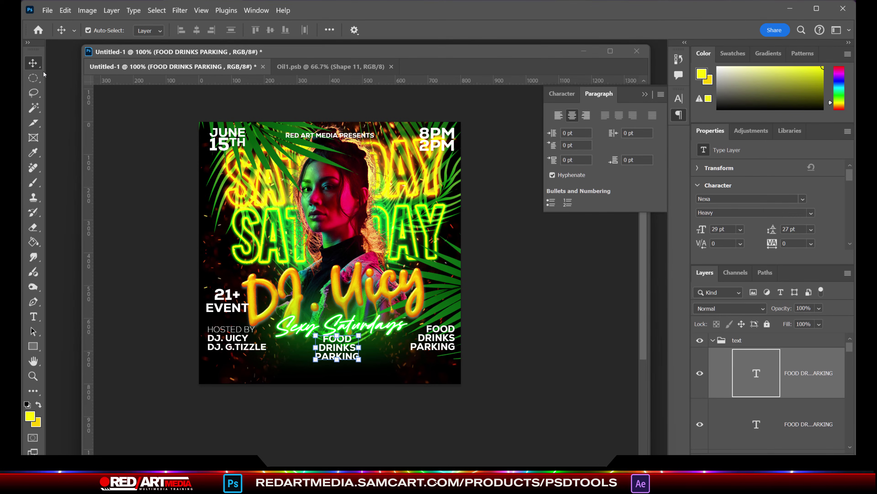
Step: Replace PARKING with a centred RSVP line giving the phone number and e-mail, shrunk to fit
key("t")
left_click(346, 350)
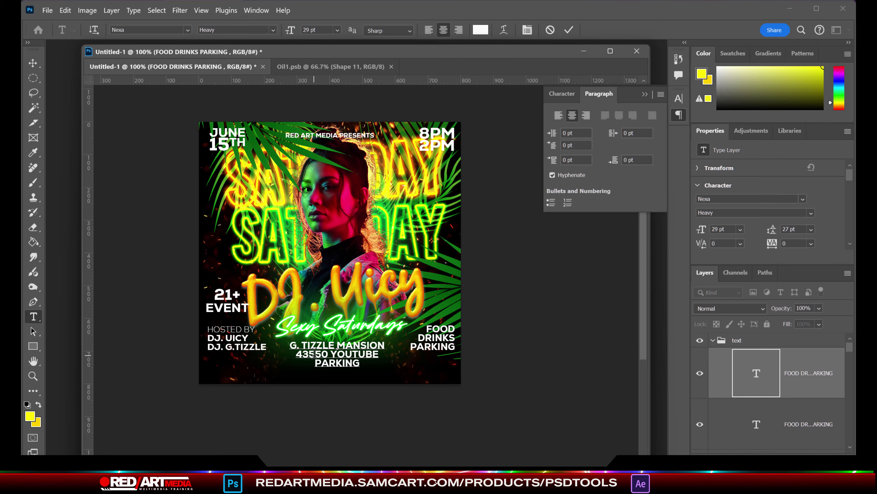
double_click(359, 363)
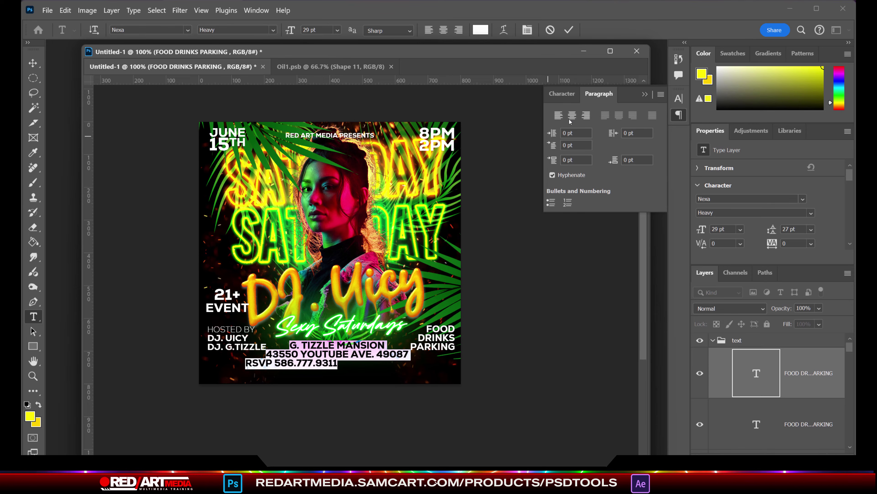
key("ctrl+shift+c")
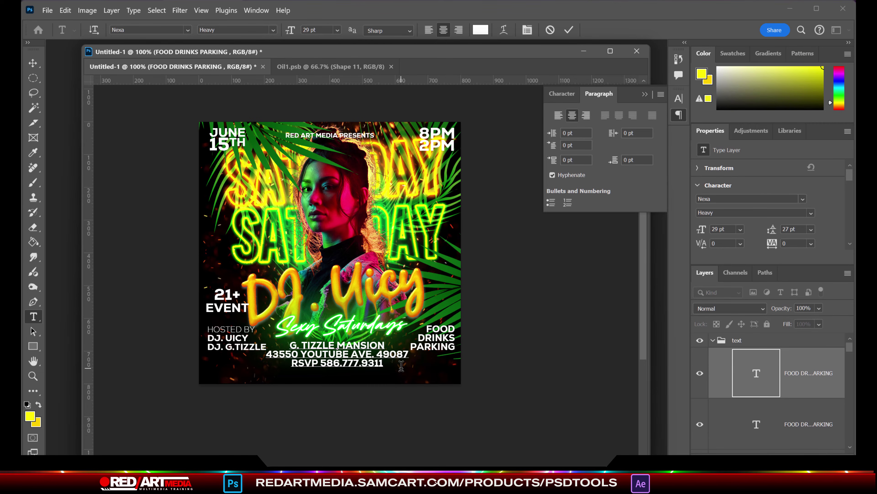
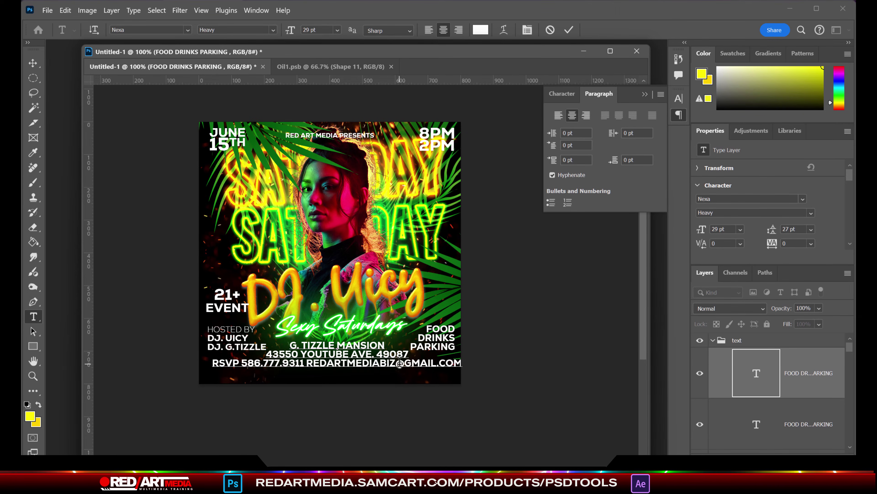
key("ctrl+a")
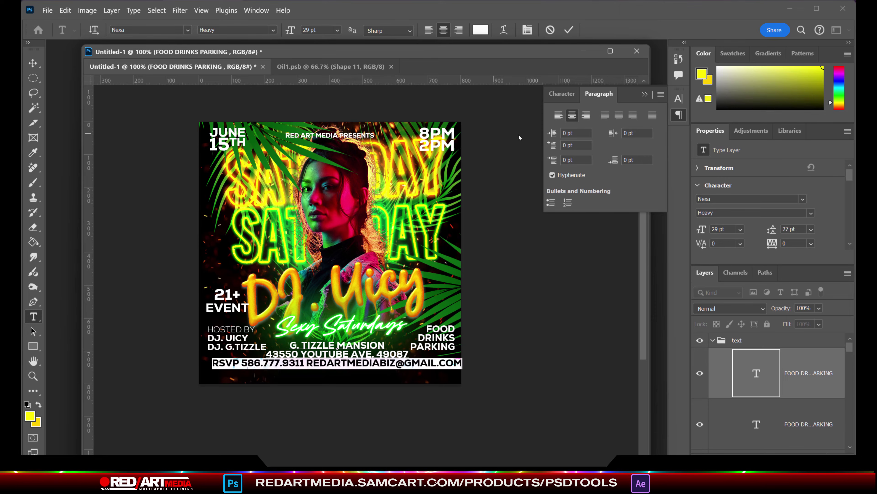
left_click(564, 97)
left_click_drag(552, 129, 549, 136)
Step: Give the 8PM 2PM text a dark green drop shadow
key("ctrl+Return")
key("v")
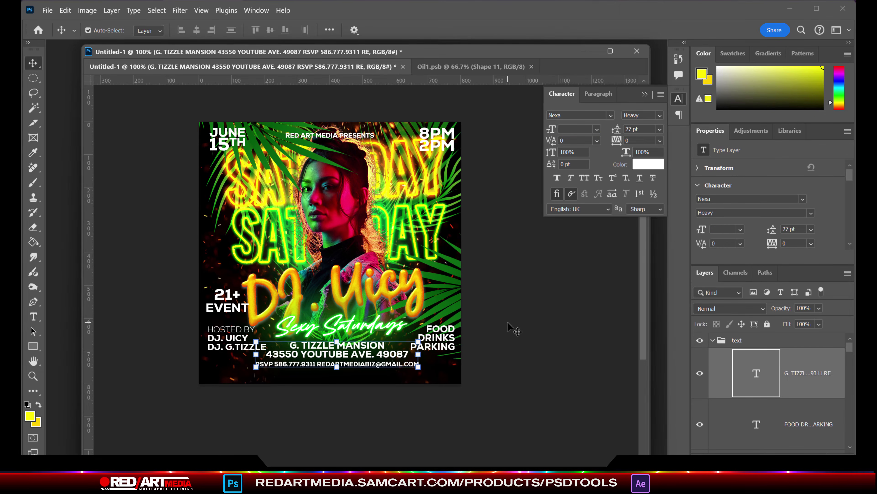
left_click(508, 325)
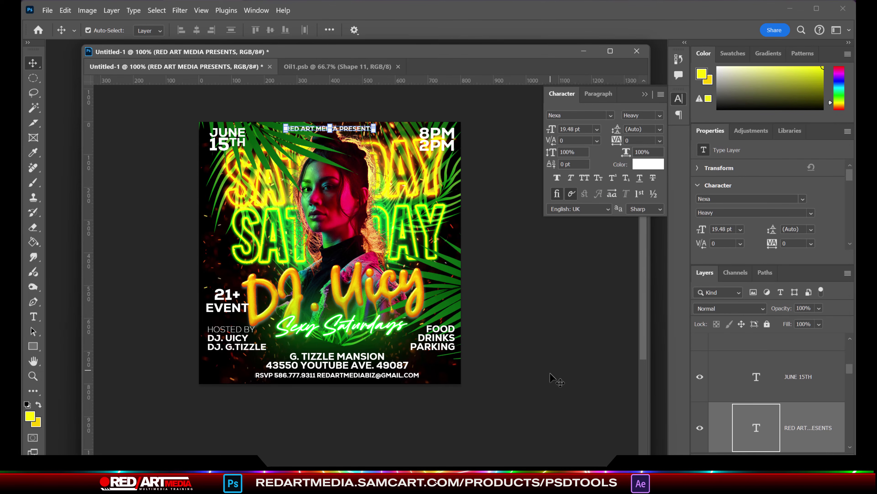
left_click(437, 138)
left_click(111, 11)
mouse_move(126, 117)
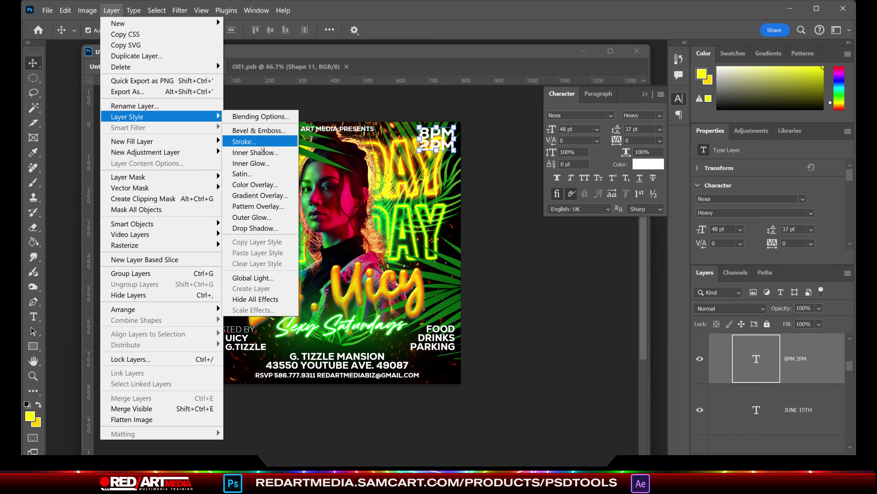
left_click(253, 228)
left_click_drag(436, 68, 191, 265)
left_click(446, 325)
left_click(564, 321)
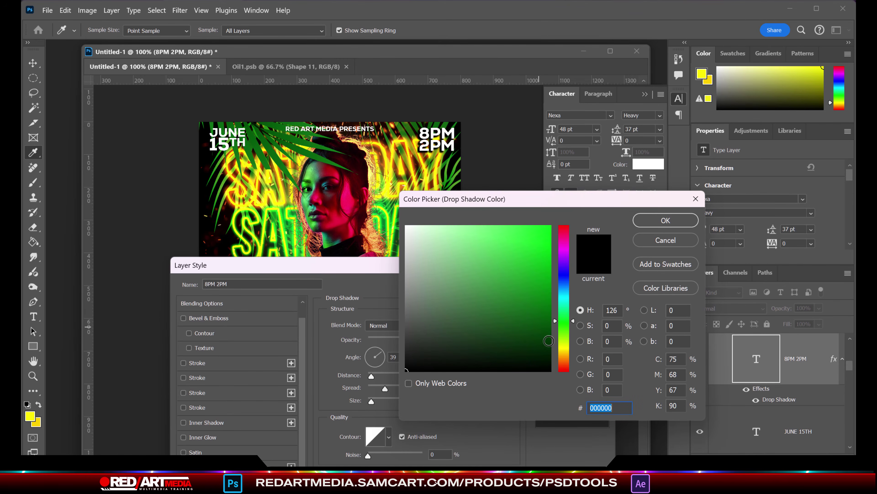
left_click(550, 354)
left_click(665, 221)
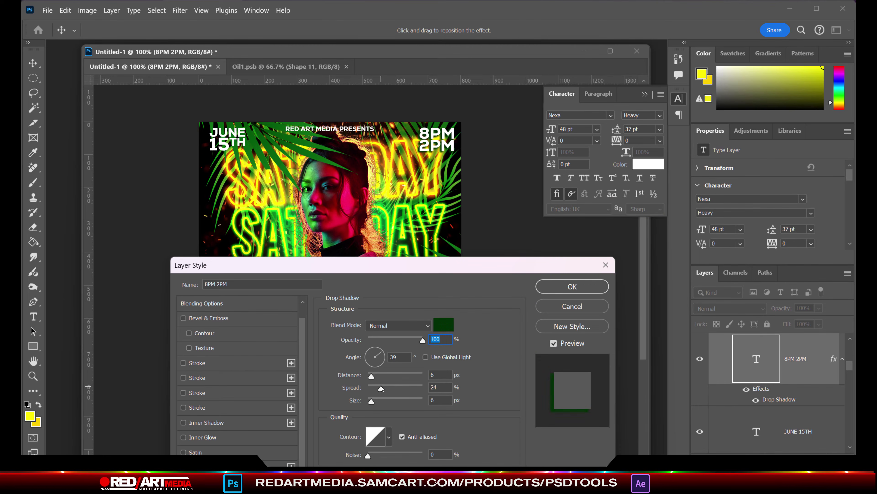
left_click(573, 286)
Step: Copy the drop shadow style onto FOOD DRINKS PARKING, JUNE 15TH and RED ART MEDIA PRESENTS
left_click(848, 272)
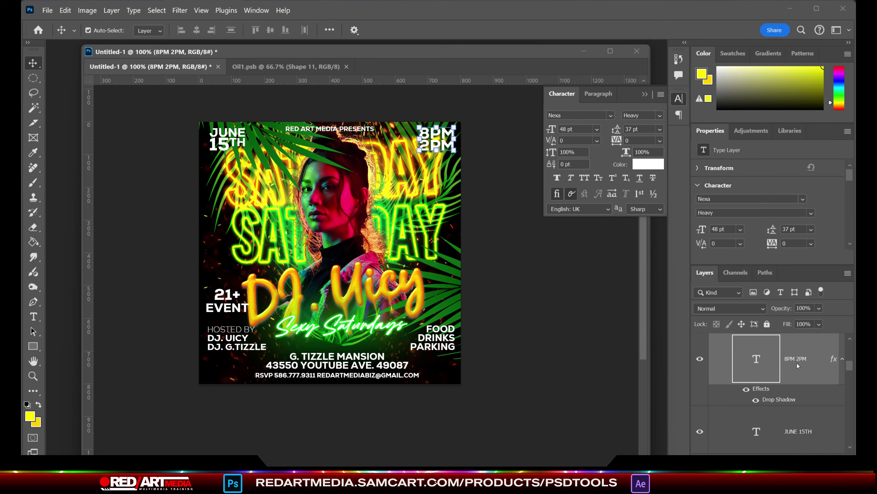
right_click(797, 363)
right_click(817, 355)
left_click(436, 150)
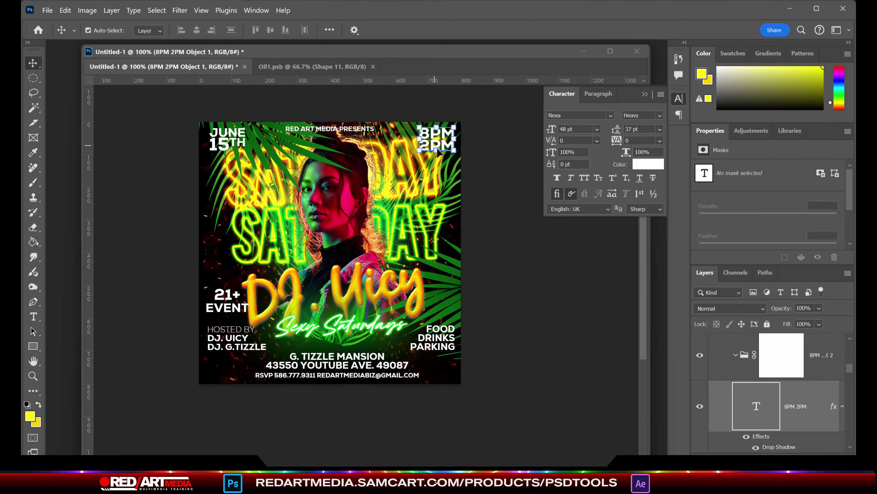
left_click(848, 273)
left_click(436, 337)
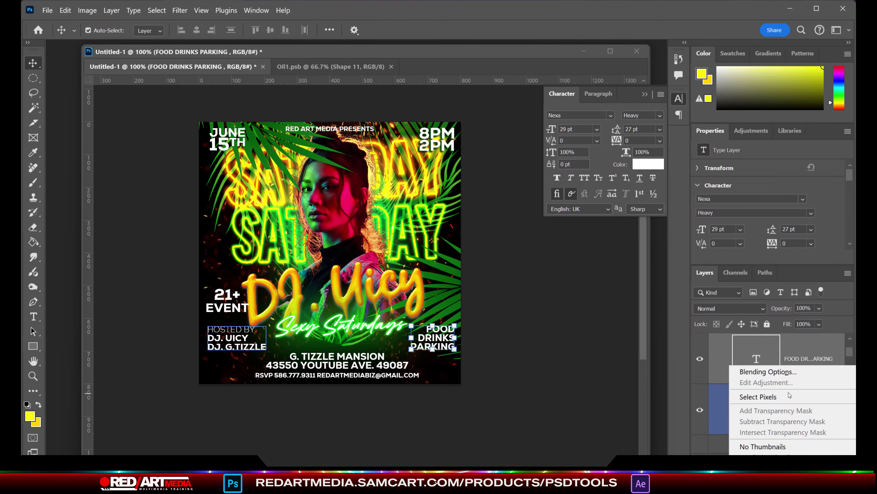
left_click(226, 140)
left_click(848, 273)
left_click(366, 137)
left_click(848, 272)
left_click(566, 306)
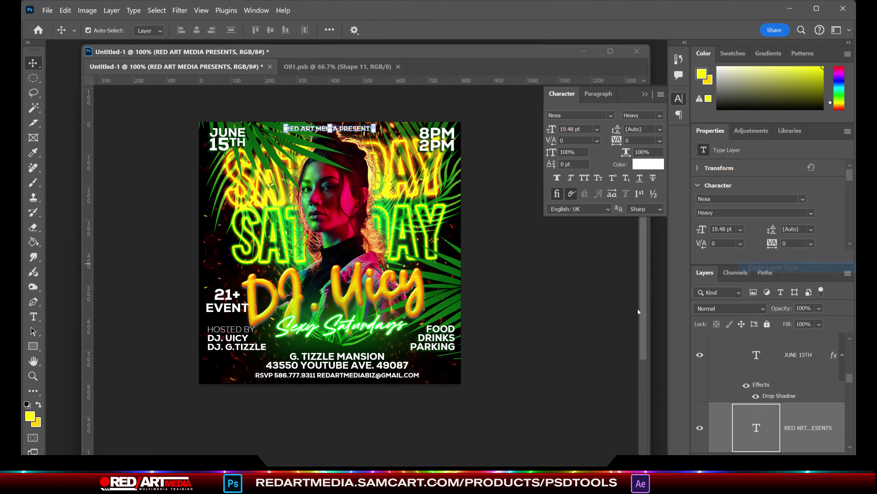
Step: Paste the QR code, scale it down small, and place it in the bottom-left corner
left_click(47, 10)
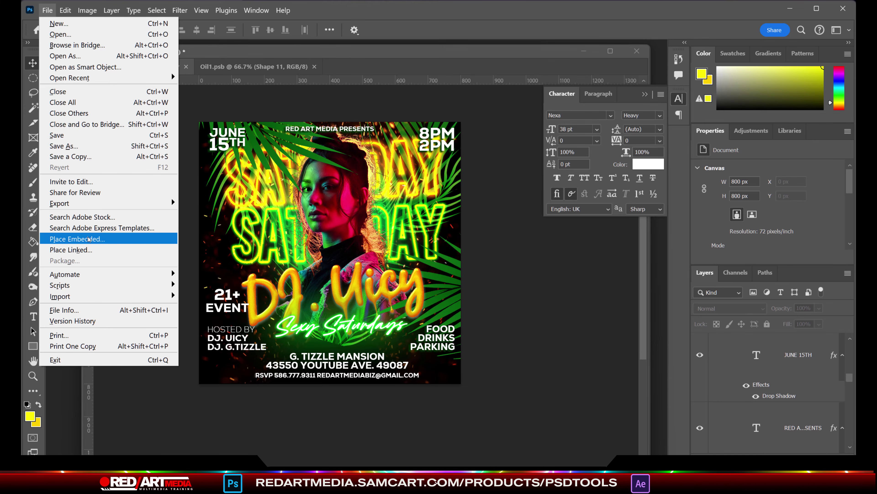
mouse_move(65, 10)
left_click(91, 109)
key("ctrl+t")
left_click_drag(330, 182, 331, 290)
left_click_drag(330, 307, 223, 349)
key("Return")
left_click(501, 304)
Step: Nudge the 21+ EVENT and HOSTED BY texts upward
left_click(227, 306)
key("shift+Up")
key("shift+Up")
key("shift+Up")
key("shift+Up")
key("shift+Up")
key("shift+Up")
key("shift+Up")
key("shift+Up")
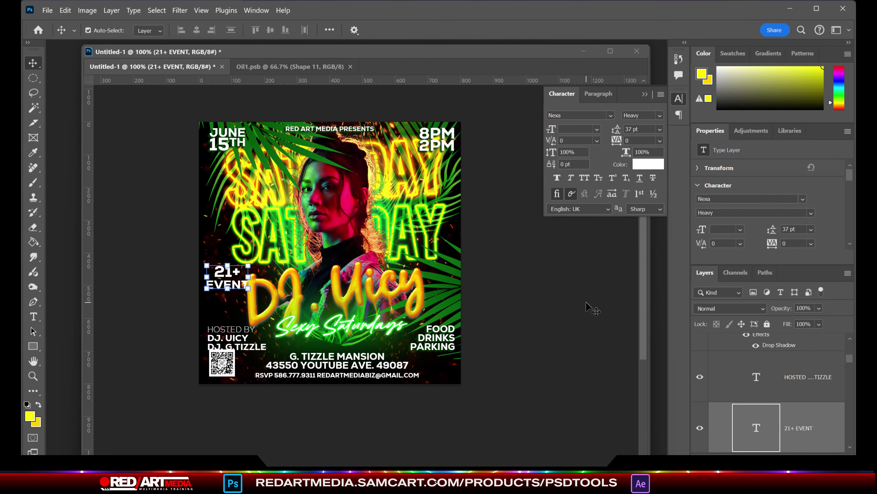
left_click(584, 300)
left_click(231, 338)
key("shift+Up")
key("shift+Up")
left_click(583, 331)
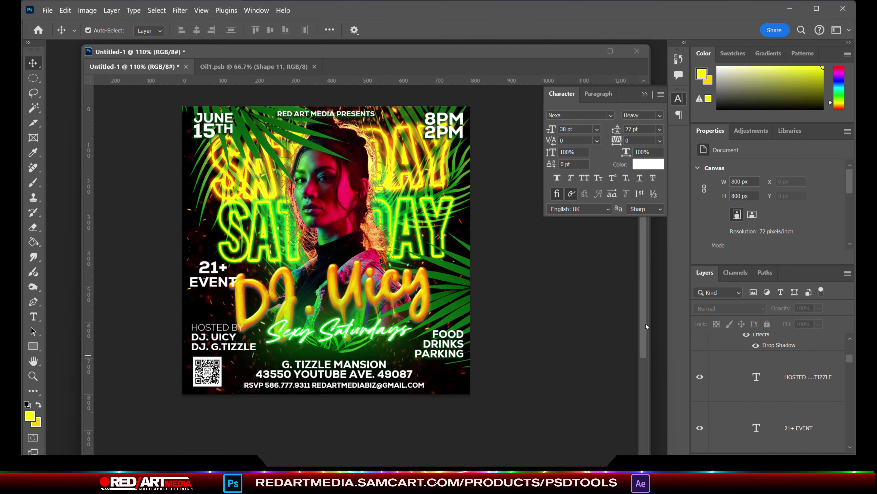
scroll(552, 362, "up", 1)
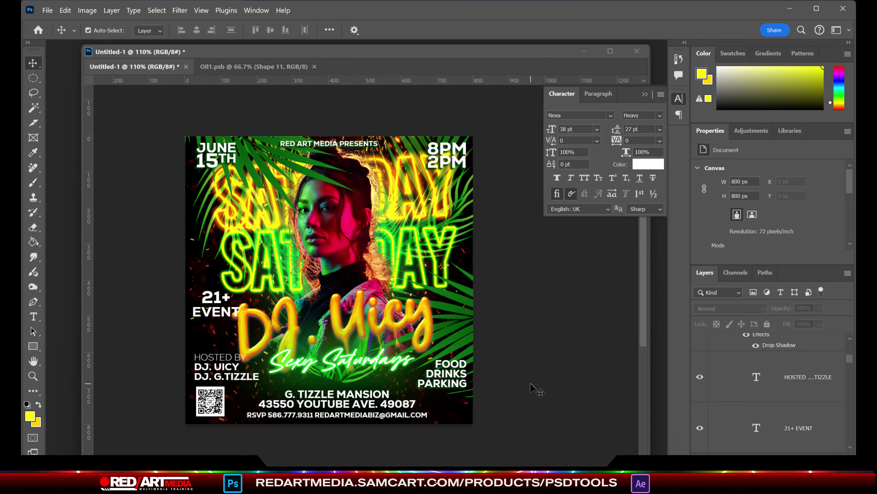
scroll(726, 362, "up", 5)
Step: Color the DJ. UICY host name bright green
left_click(700, 340)
left_click(700, 340)
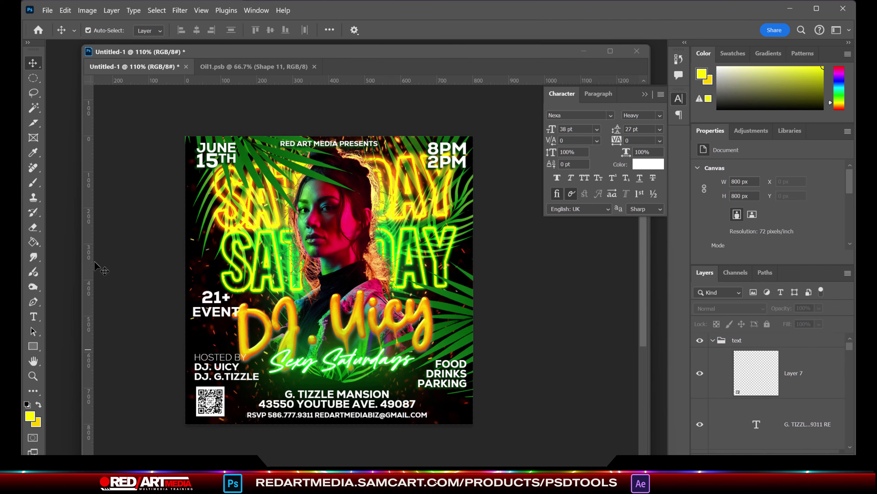
left_click(33, 316)
left_click_drag(194, 362, 259, 378)
left_click(648, 164)
left_click_drag(546, 300, 551, 225)
key("Return")
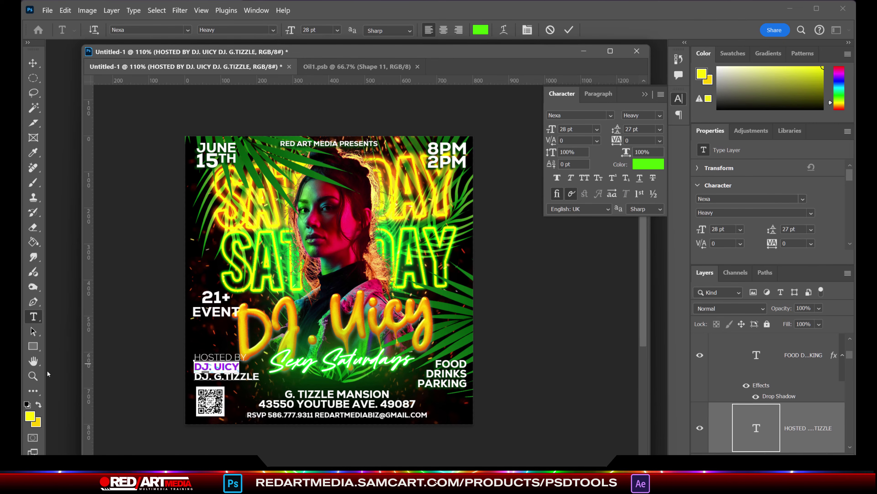
left_click(757, 355)
Step: Make DRINKS and G. TIZZLE MANSION in the address green as well
left_click(648, 163)
key("Return")
left_click_drag(286, 394, 399, 377)
key("ctrl+v")
key("Return")
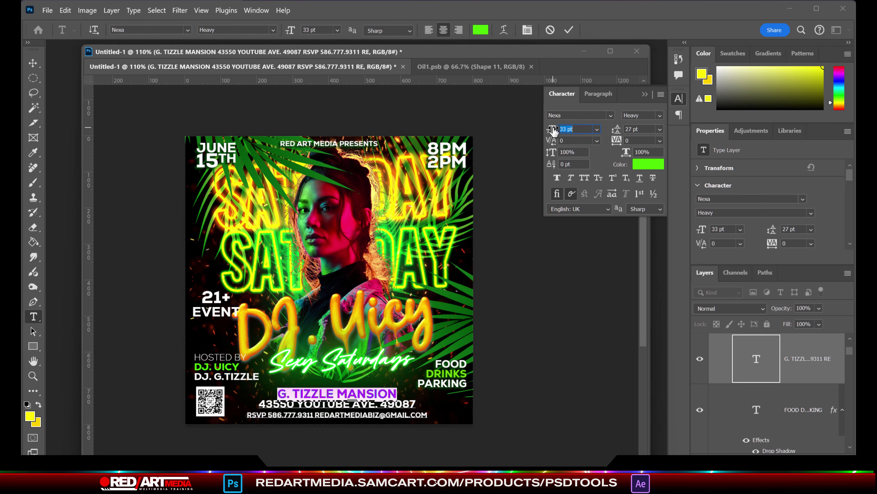
key("ctrl+Return")
key("v")
Step: Turn YOUTUBE in the address text orange, matching the DJ. Uicy title
double_click(323, 403)
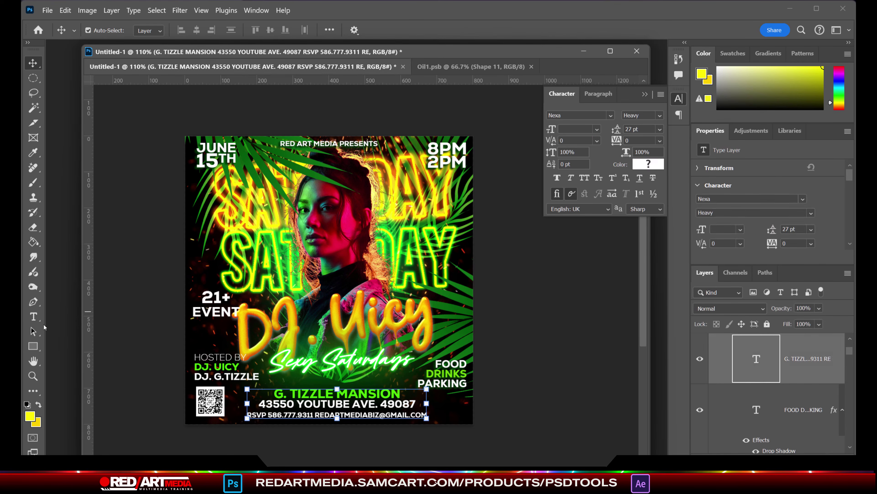
double_click(323, 404)
left_click(30, 416)
left_click(303, 351)
key("ctrl+v")
key("Return")
key("ctrl+Return")
key("v")
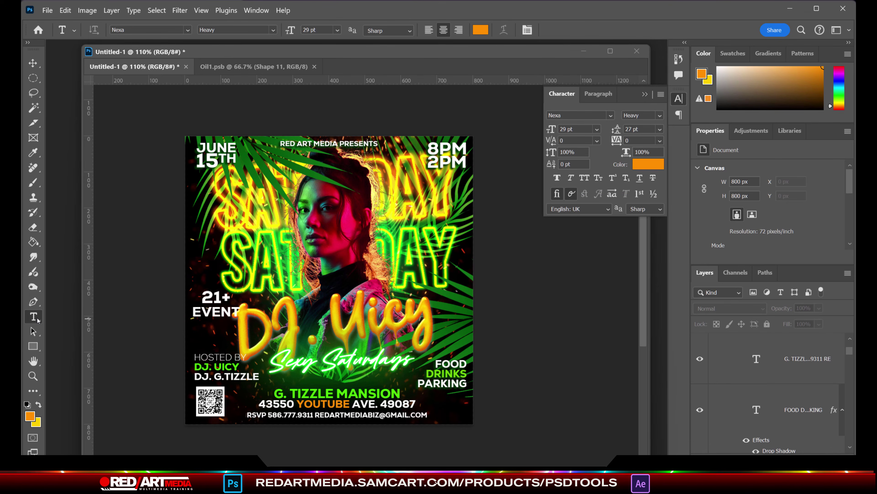
Step: Set the PM in 8PM to orange ff9000
left_click_drag(437, 149, 467, 149)
left_click(649, 164)
type("ff9000")
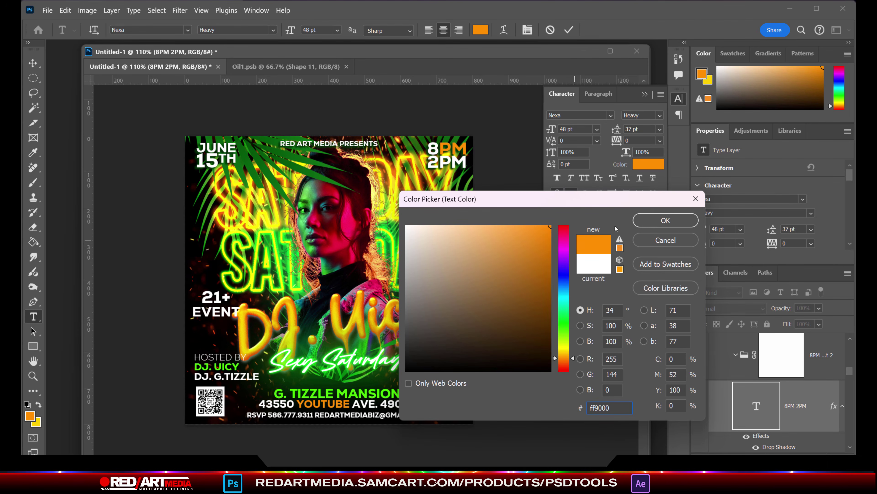
key("Return")
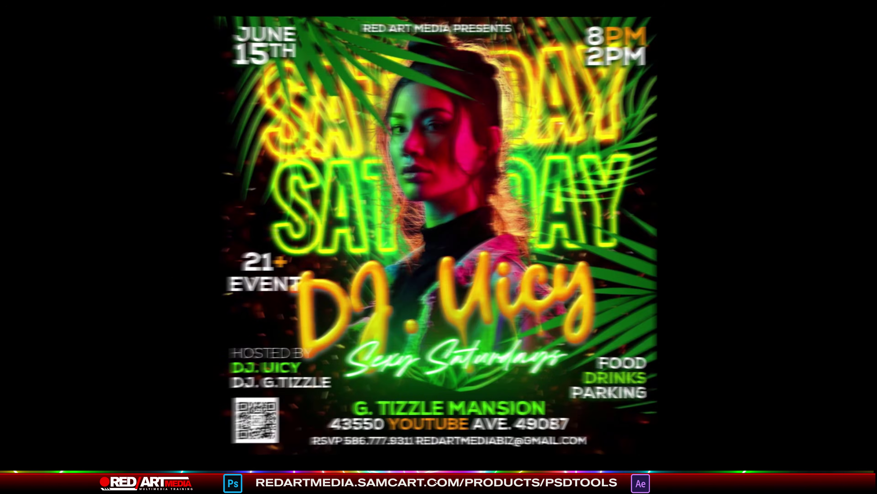